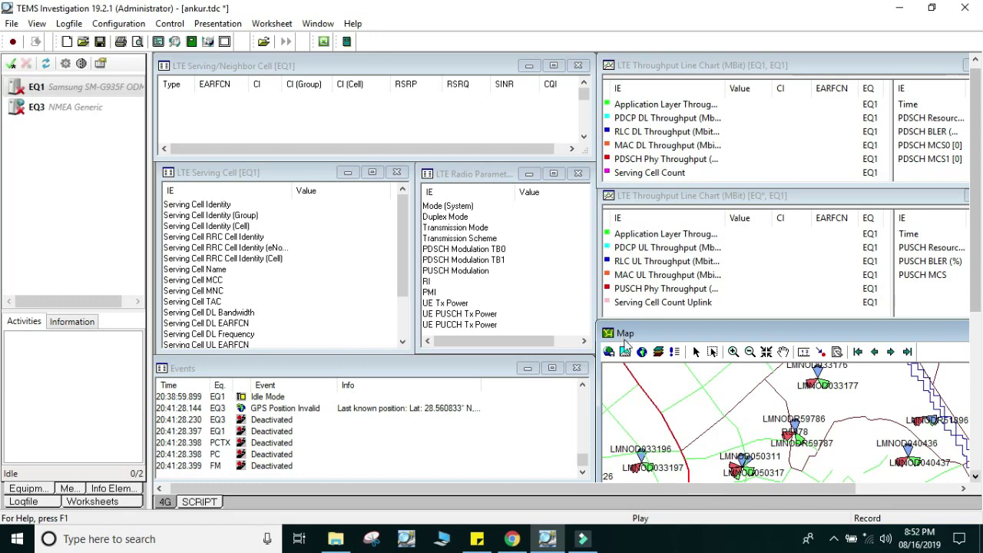
# Activate all connected equipment, the EQ1 Samsung phone and the EQ3 NMEA GPS, and select EQ1
pyautogui.click(783, 352)
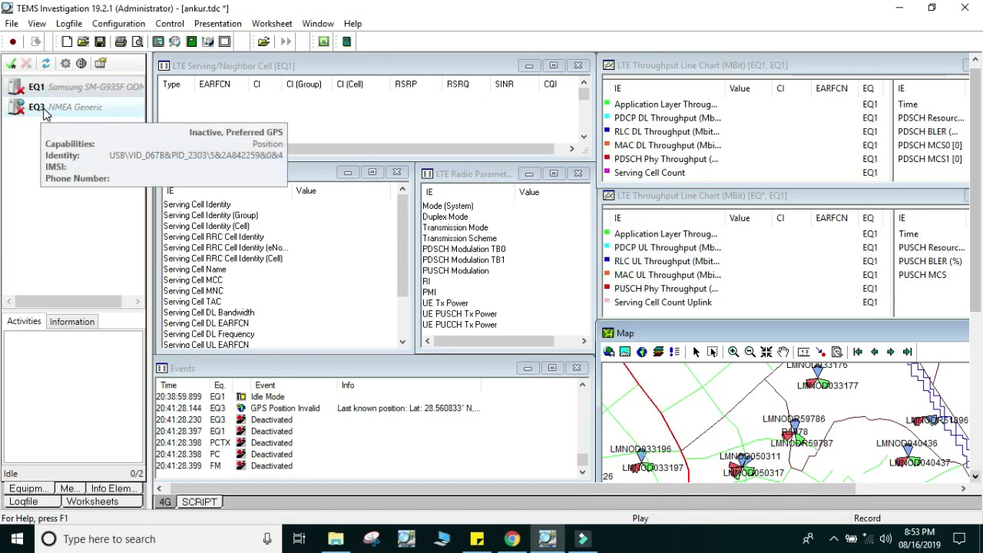
pyautogui.moveTo(45, 93)
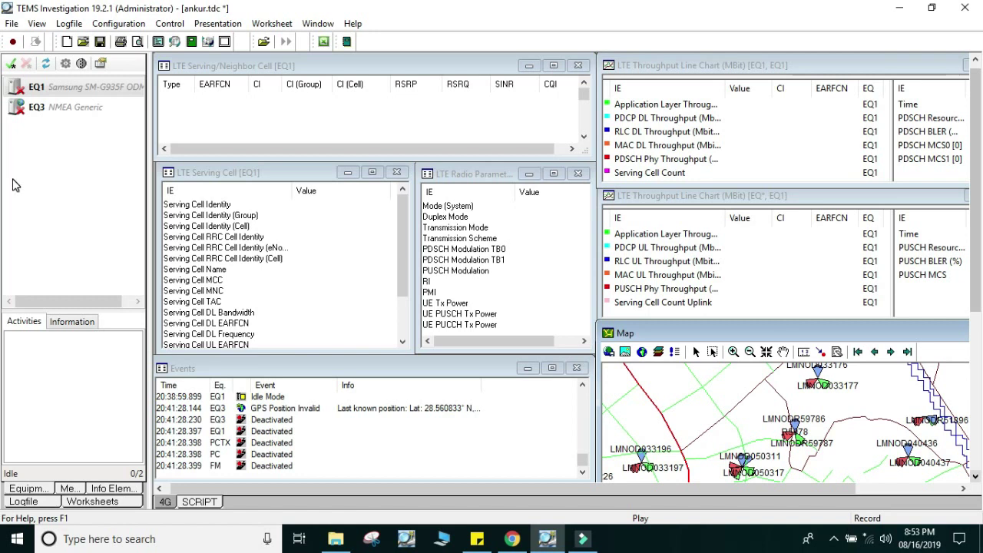
pyautogui.click(13, 68)
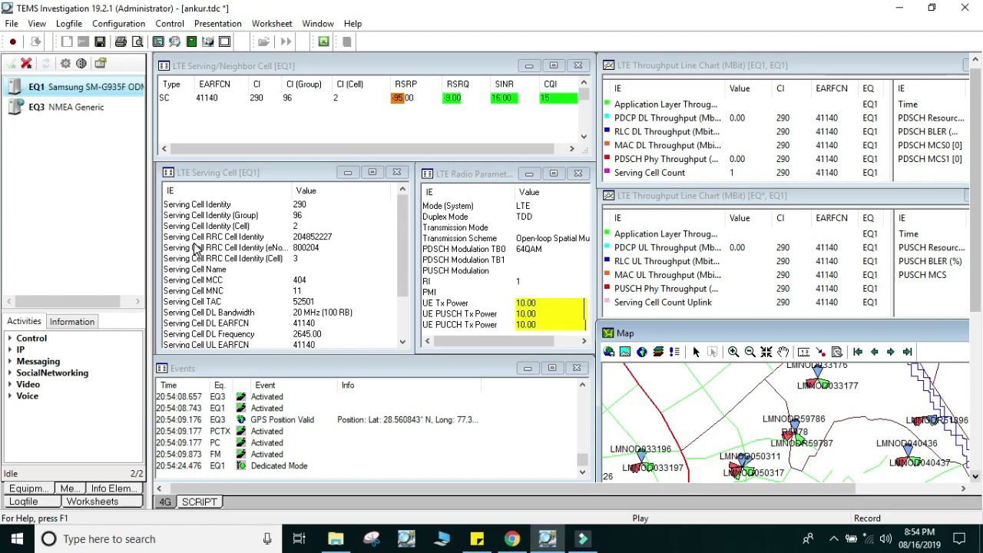
pyautogui.click(59, 90)
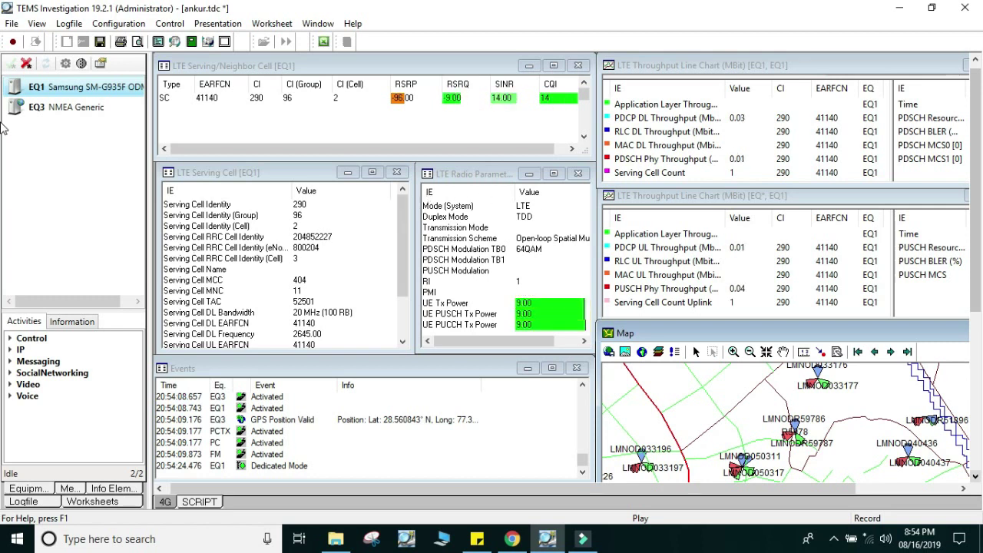
pyautogui.moveTo(60, 90)
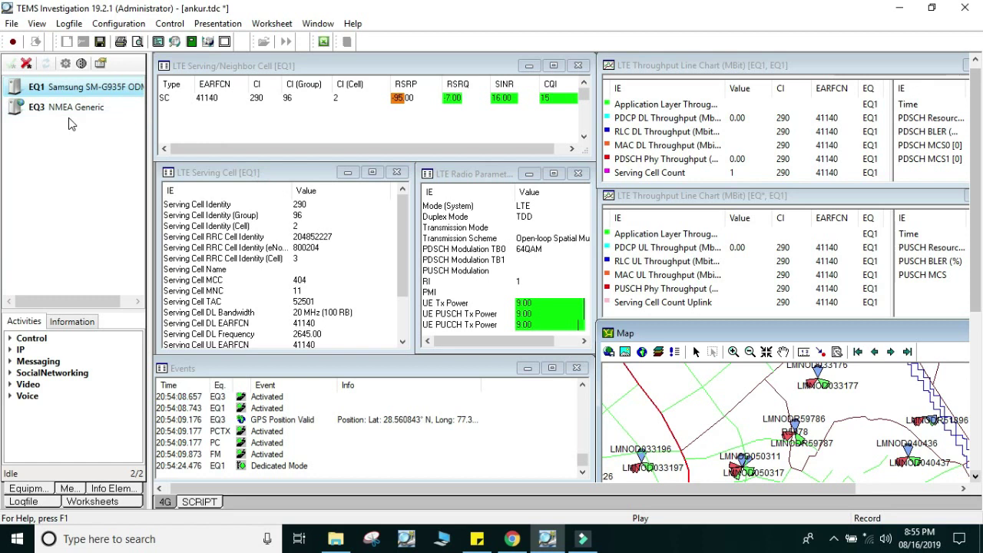
# Show the EQ1 phone's screen, examine its quick settings for the connection toggles, and close the screen view
pyautogui.rightClick(34, 92)
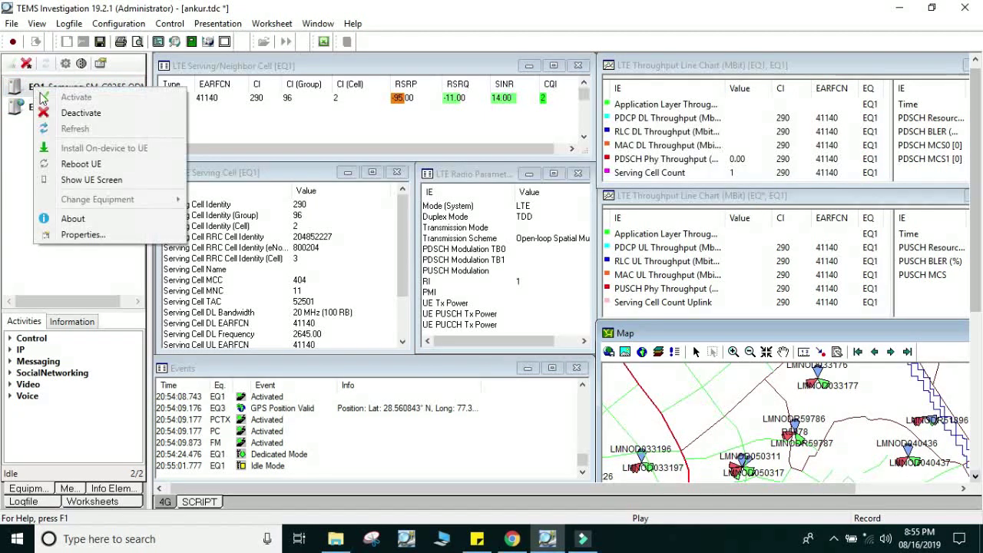
pyautogui.click(90, 186)
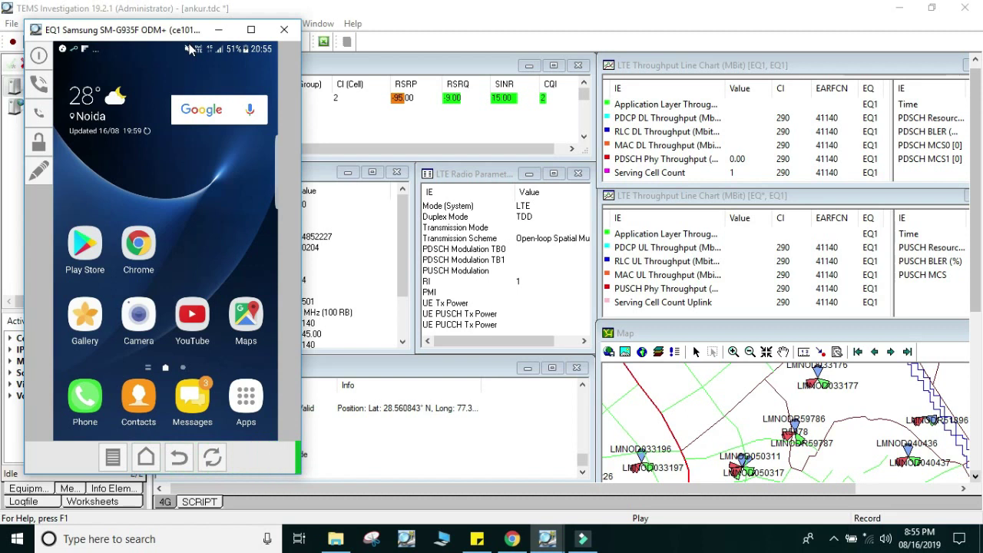
pyautogui.moveTo(189, 47); pyautogui.dragTo(200, 52)
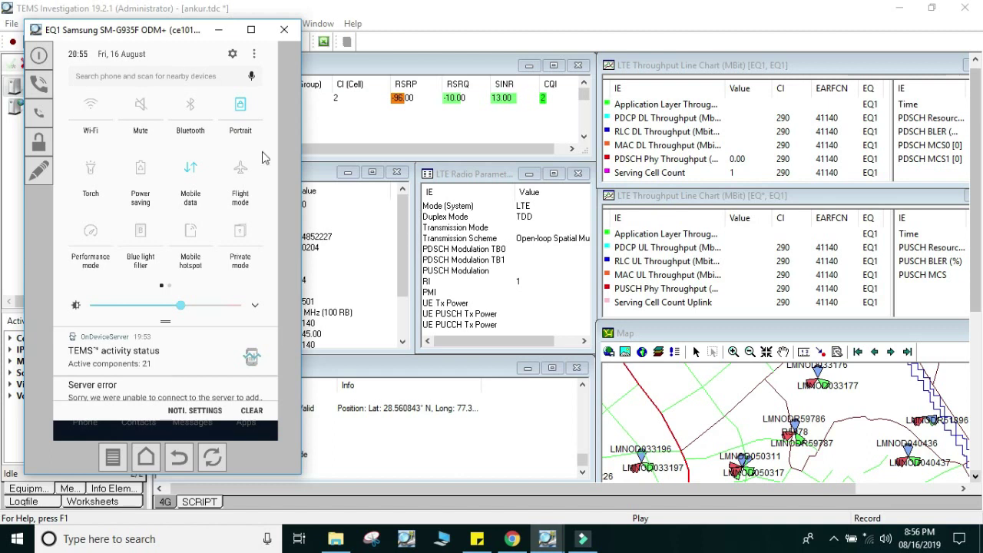
pyautogui.click(283, 31)
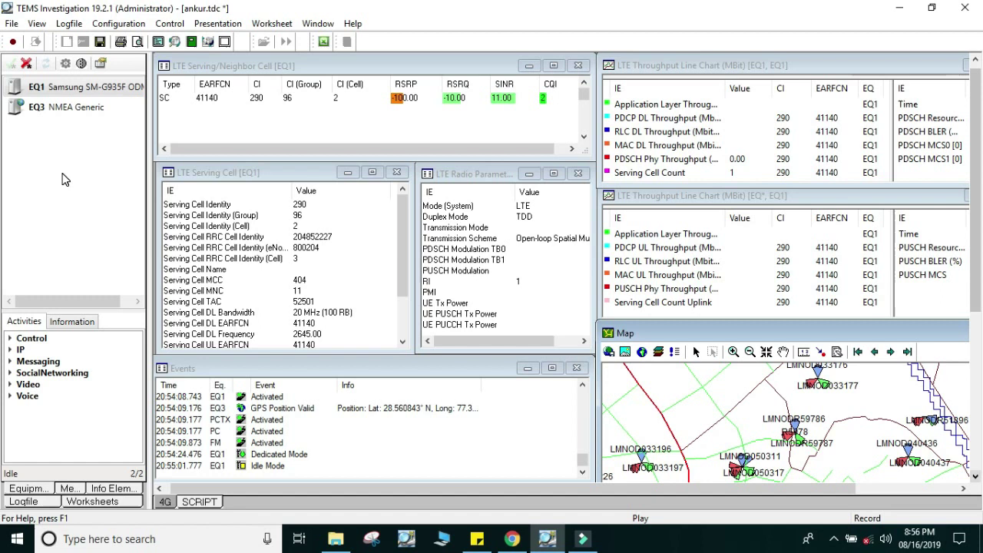
# Confirm the EQ1 phone's USB settings with AP and RNDIS + ACM + DM + ADB through its screen view, and close the view
pyautogui.rightClick(59, 92)
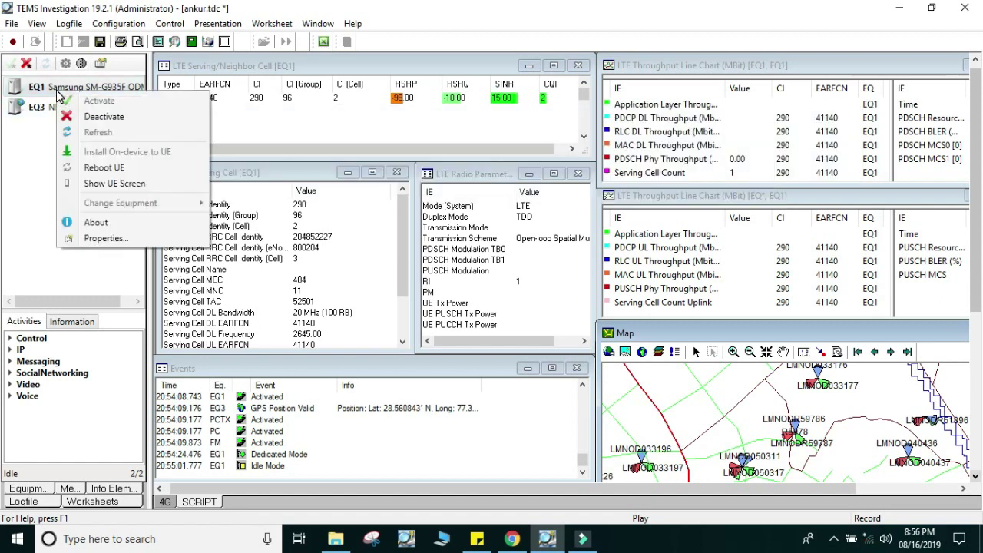
pyautogui.click(119, 184)
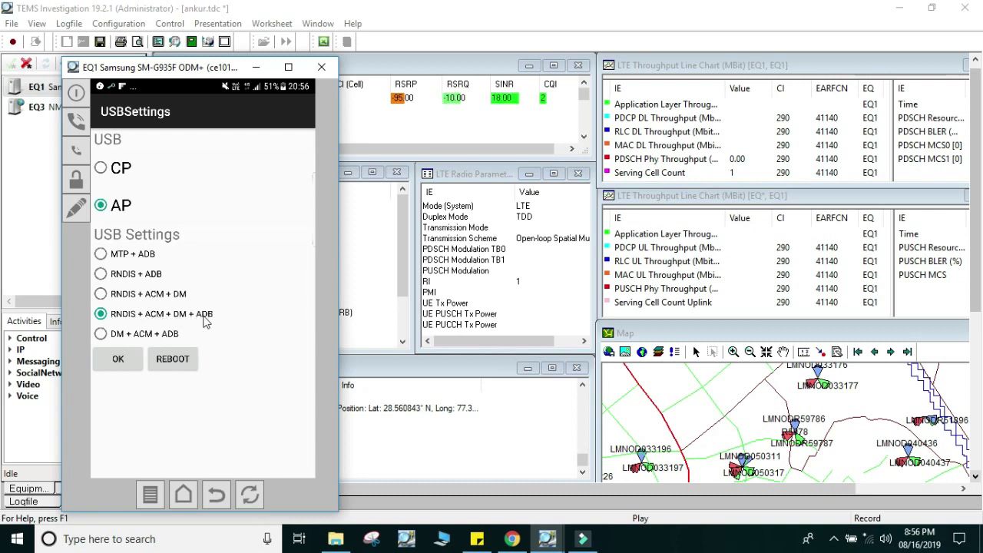
pyautogui.click(118, 361)
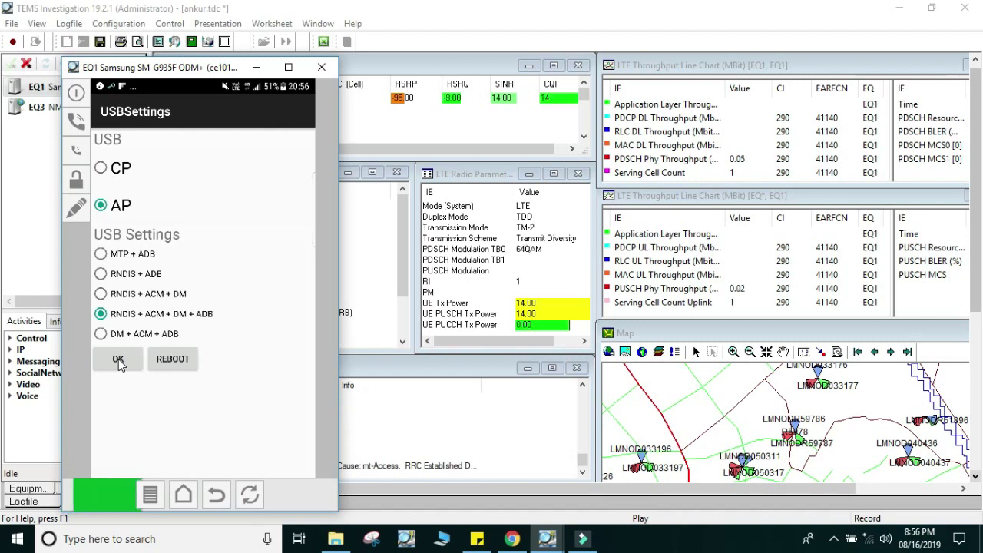
pyautogui.click(323, 69)
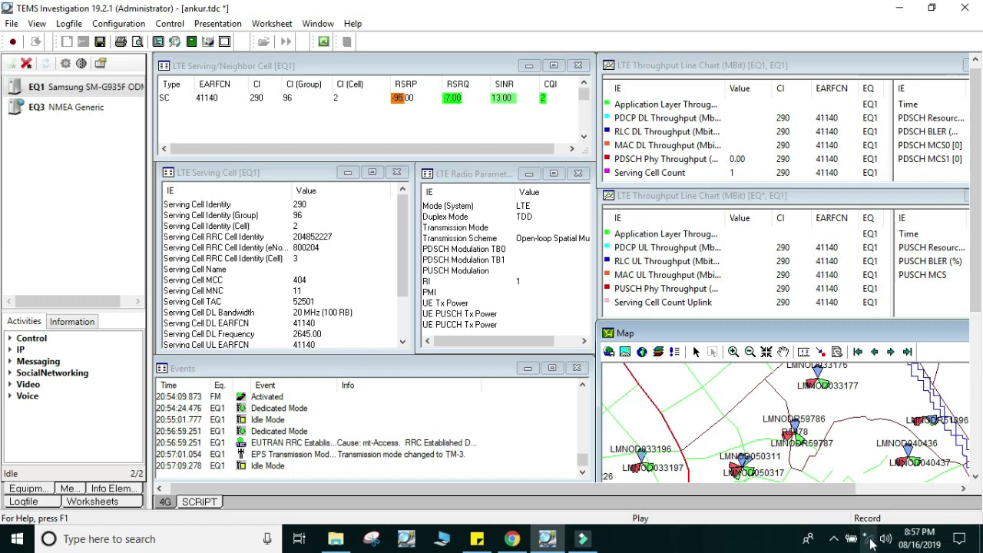
# Show the EQ1 phone's screen again and open the phone's Settings from its app list
pyautogui.rightClick(69, 93)
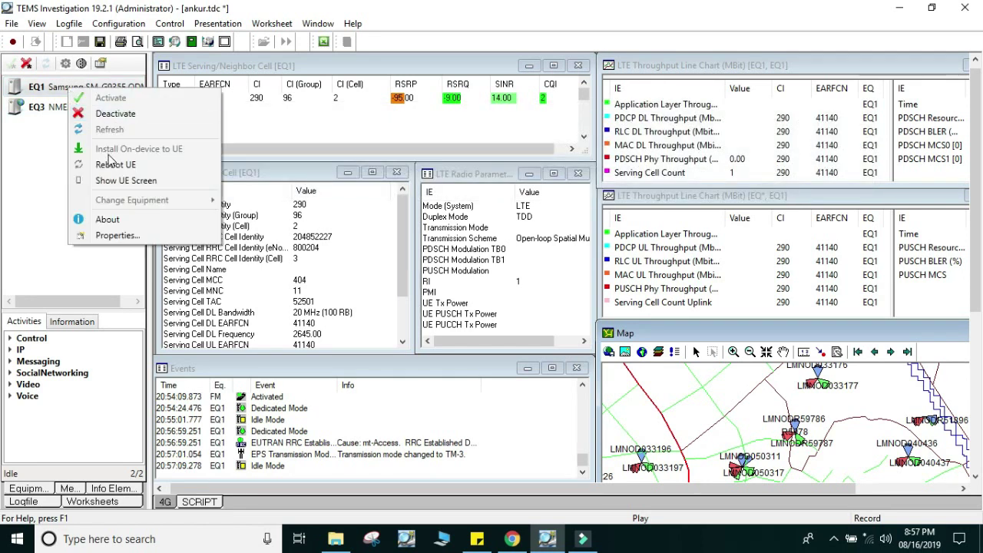
pyautogui.click(111, 182)
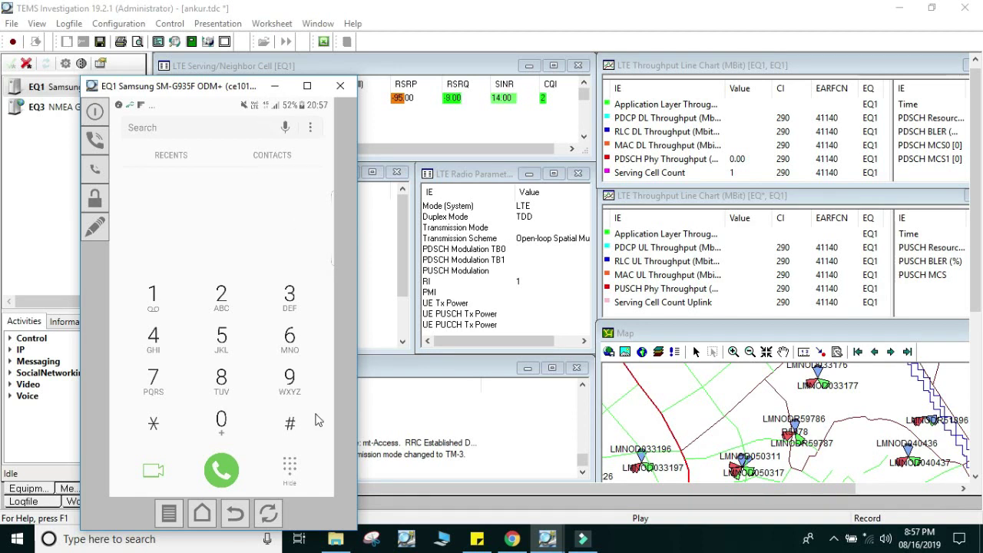
pyautogui.click(201, 516)
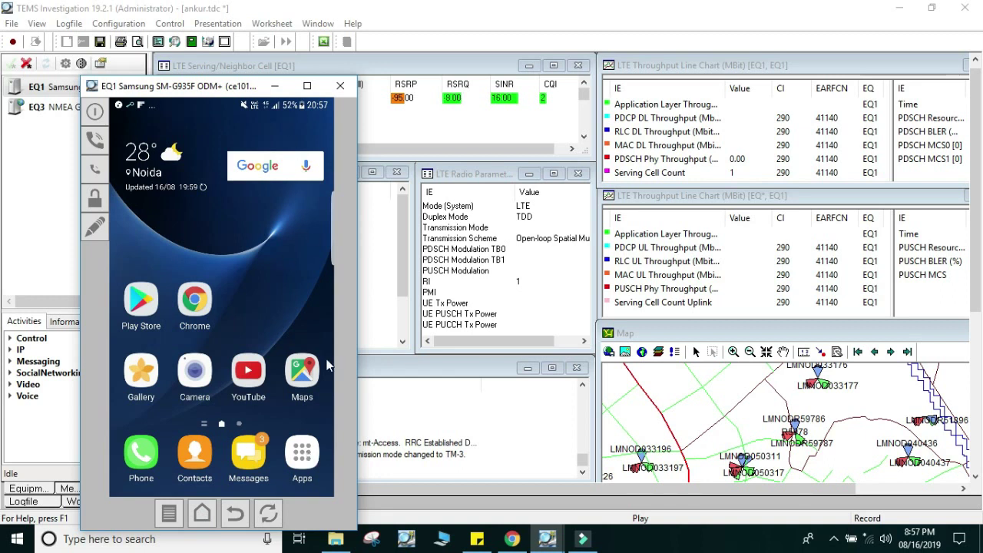
pyautogui.click(307, 459)
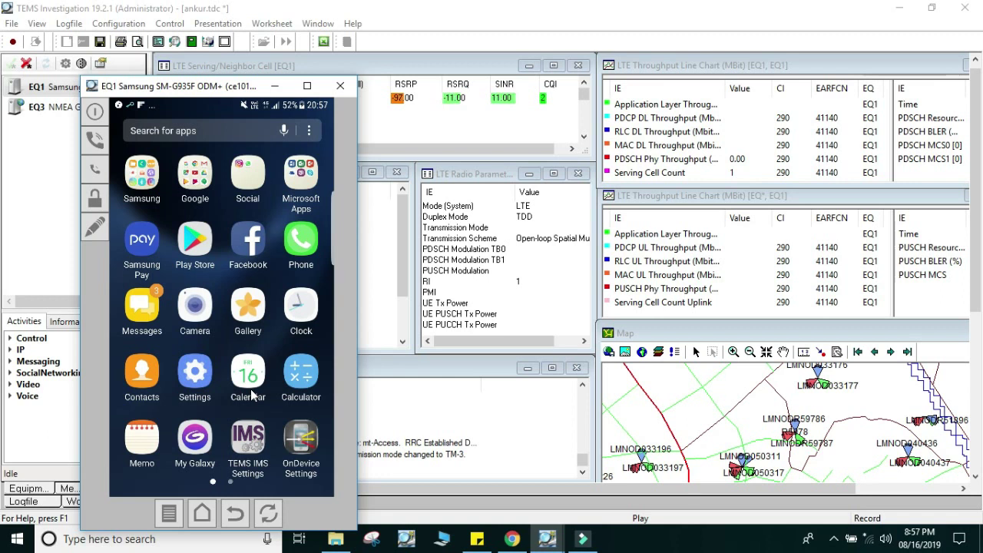
pyautogui.click(194, 374)
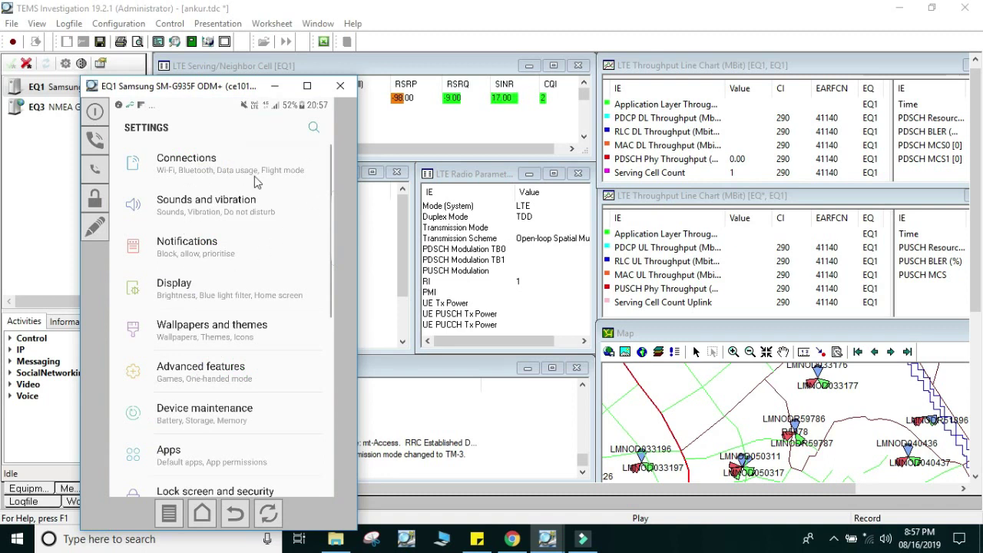
# Find USB tethering through the settings search and turn it on, declining PC discoverability on the new network
pyautogui.click(314, 130)
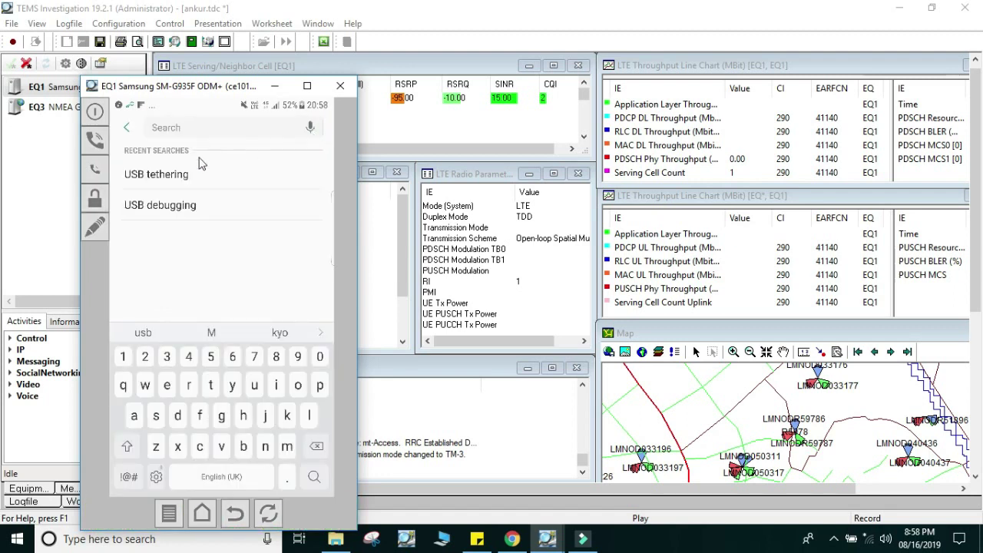
pyautogui.click(162, 181)
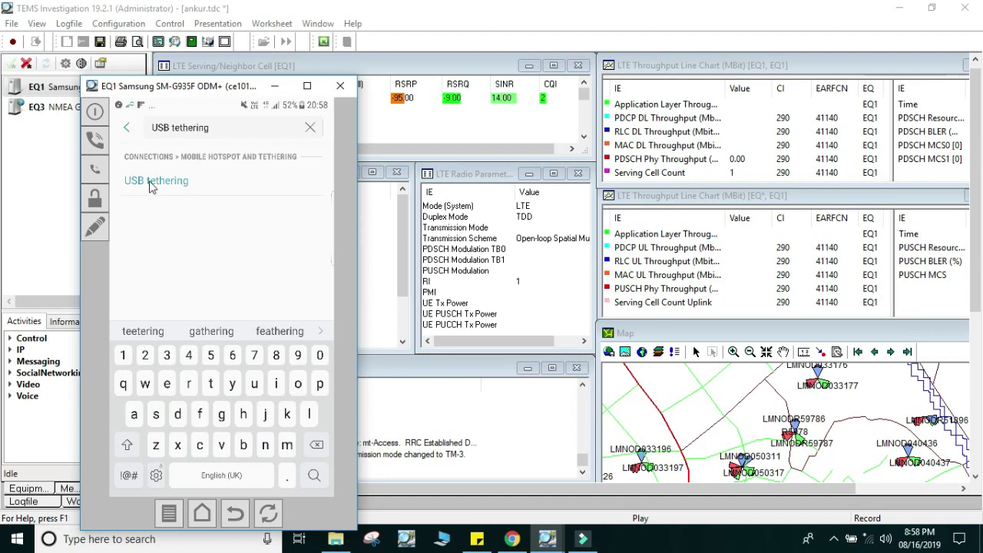
pyautogui.click(151, 187)
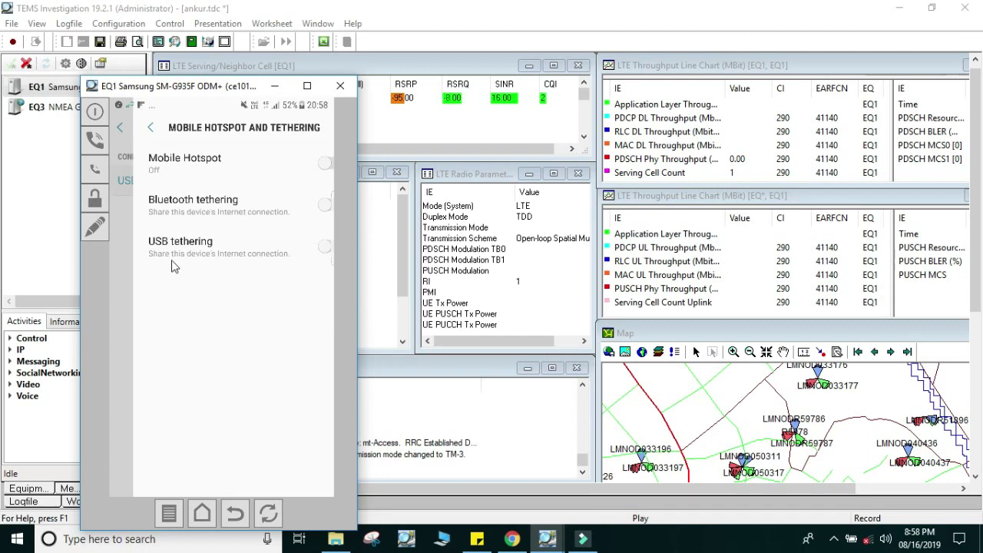
pyautogui.click(311, 249)
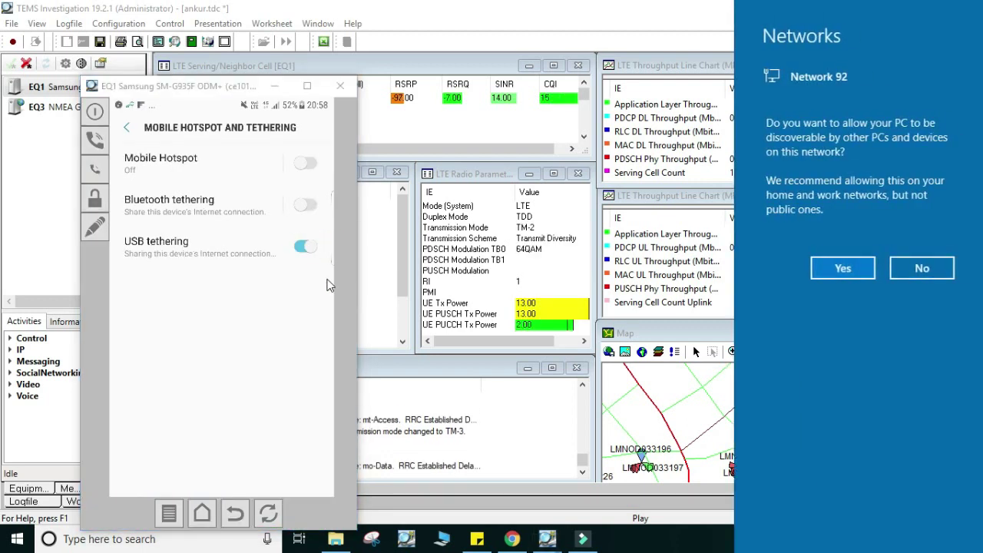
pyautogui.click(914, 266)
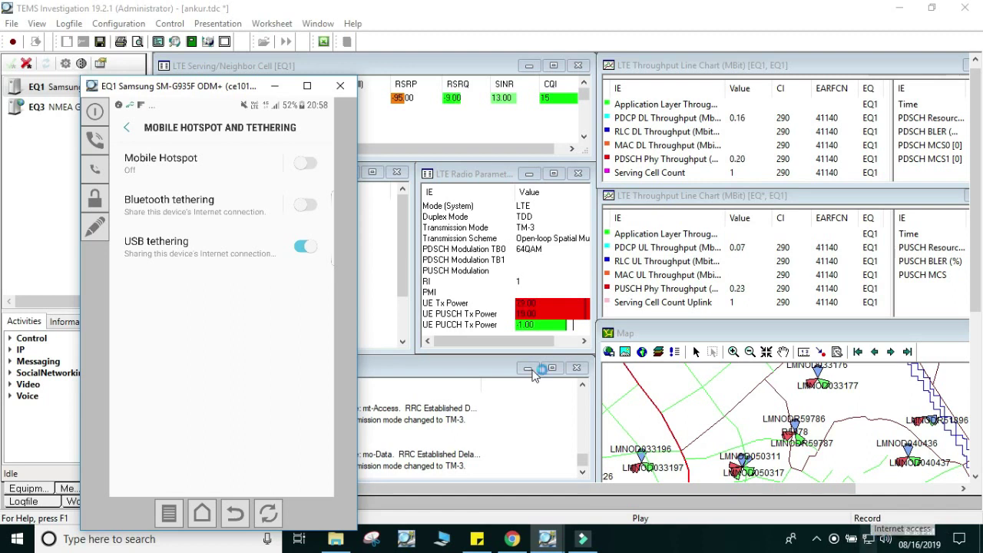
pyautogui.click(338, 88)
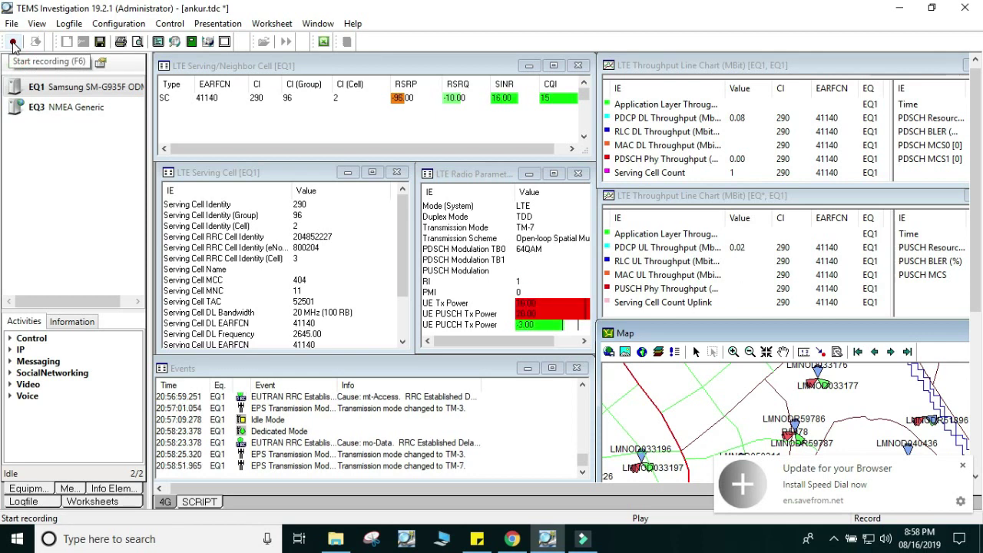
# Begin a new logfile recording and choose the 4G DRIVE TESTING folder on the Desktop as its location
pyautogui.click(13, 45)
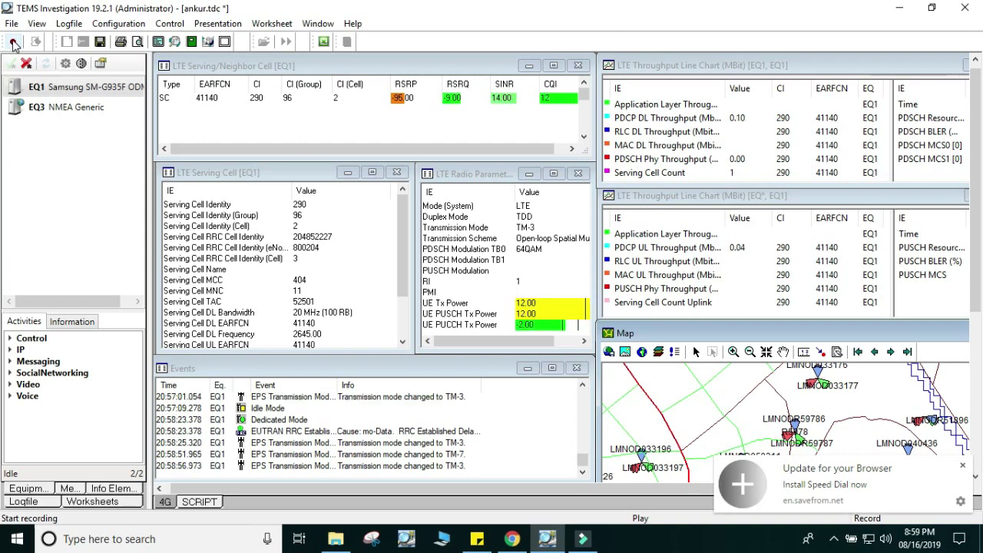
pyautogui.click(13, 44)
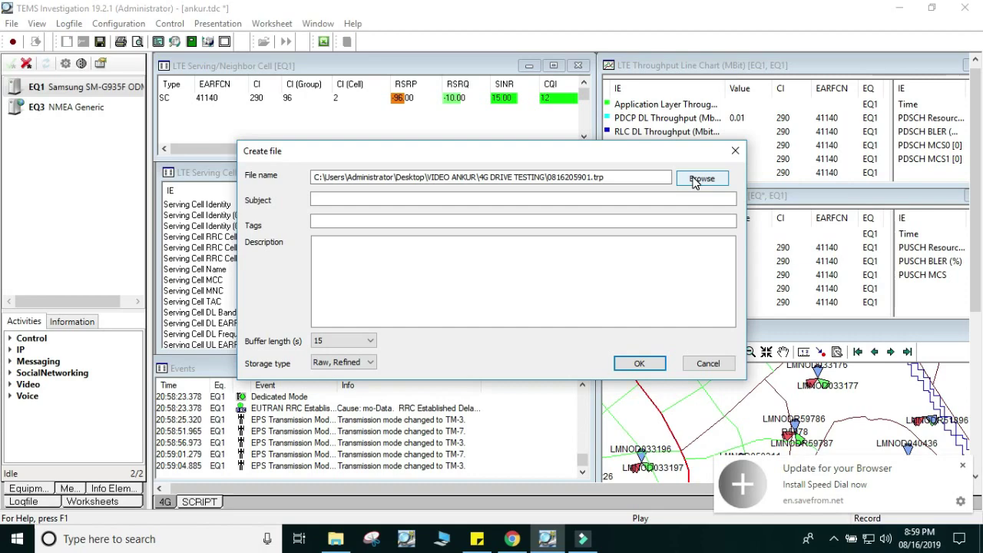
pyautogui.click(700, 183)
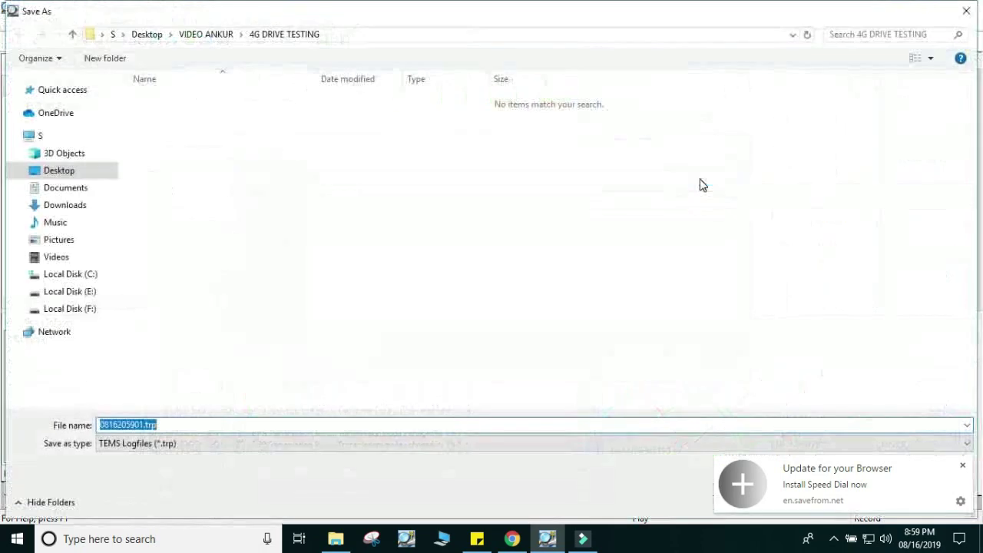
pyautogui.click(86, 174)
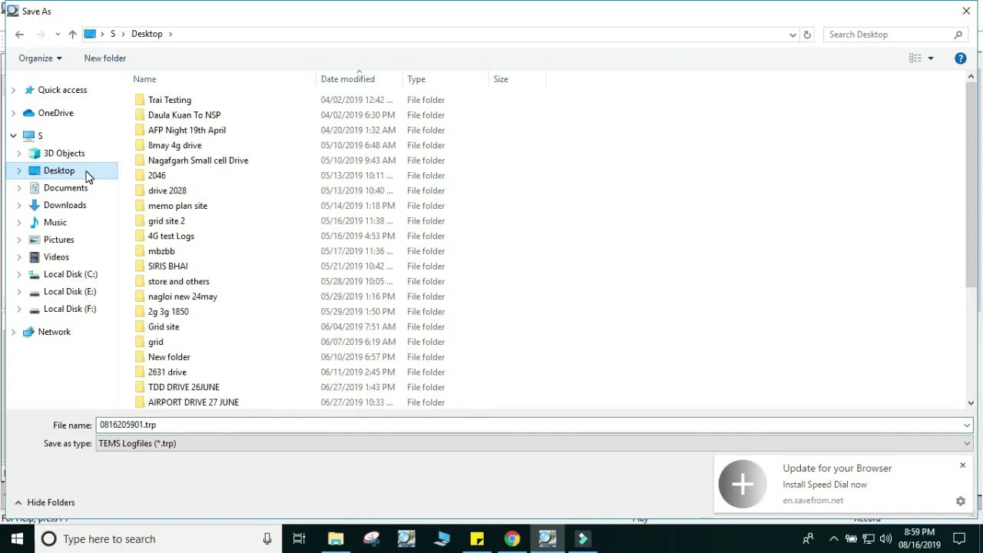
pyautogui.moveTo(969, 139); pyautogui.dragTo(972, 308)
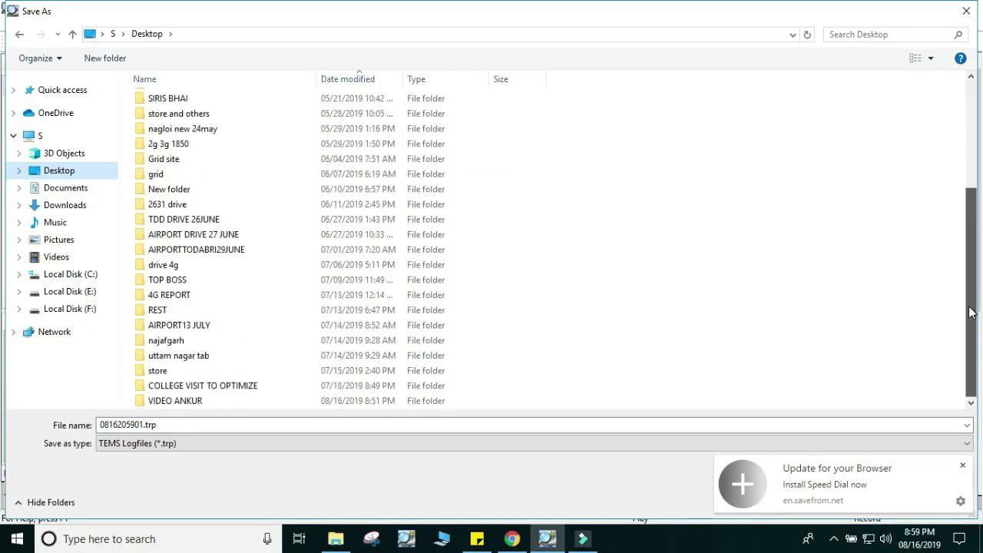
pyautogui.doubleClick(202, 403)
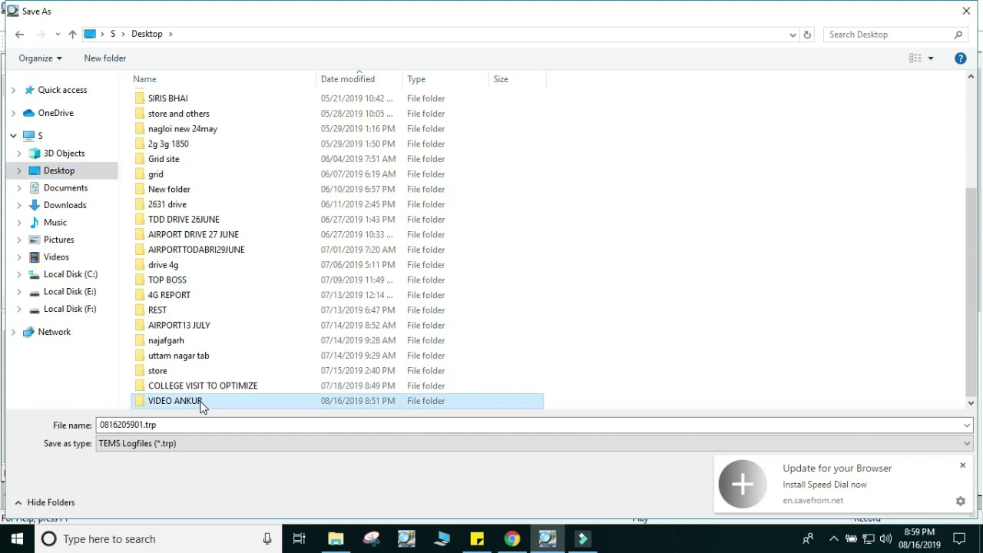
pyautogui.doubleClick(176, 118)
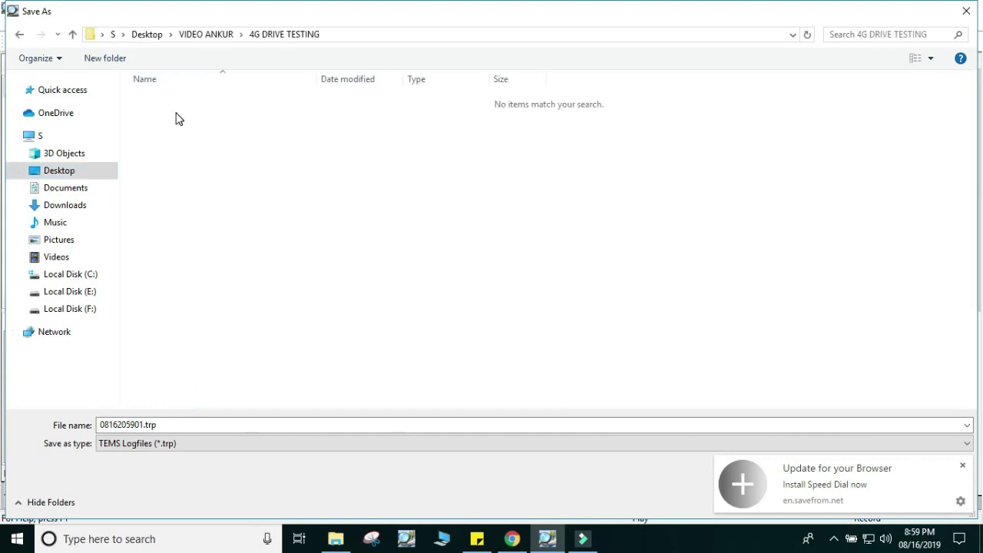
# Save the logfile as 0816205901.trp and start the recording with the Raw, Refined storage type
pyautogui.moveTo(162, 427); pyautogui.dragTo(100, 421)
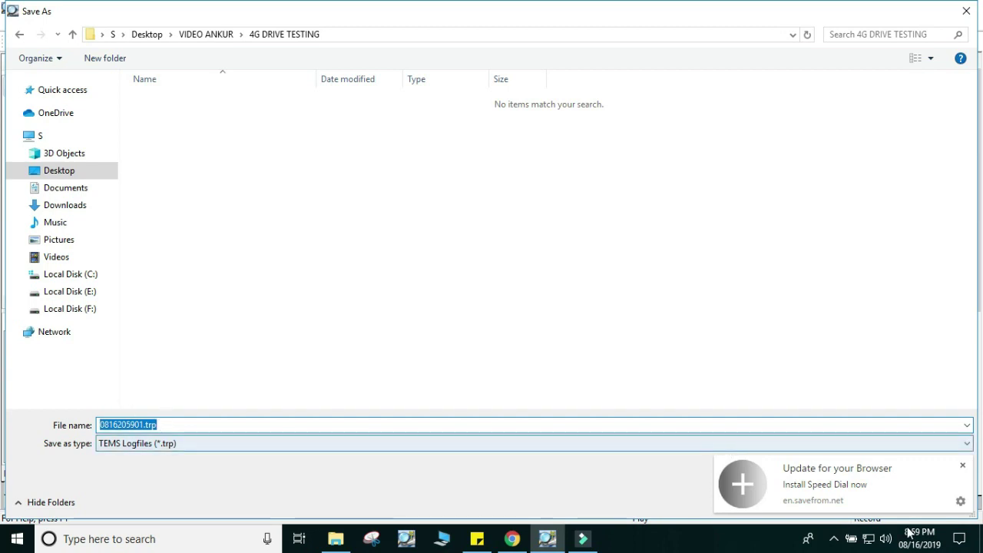
pyautogui.click(962, 466)
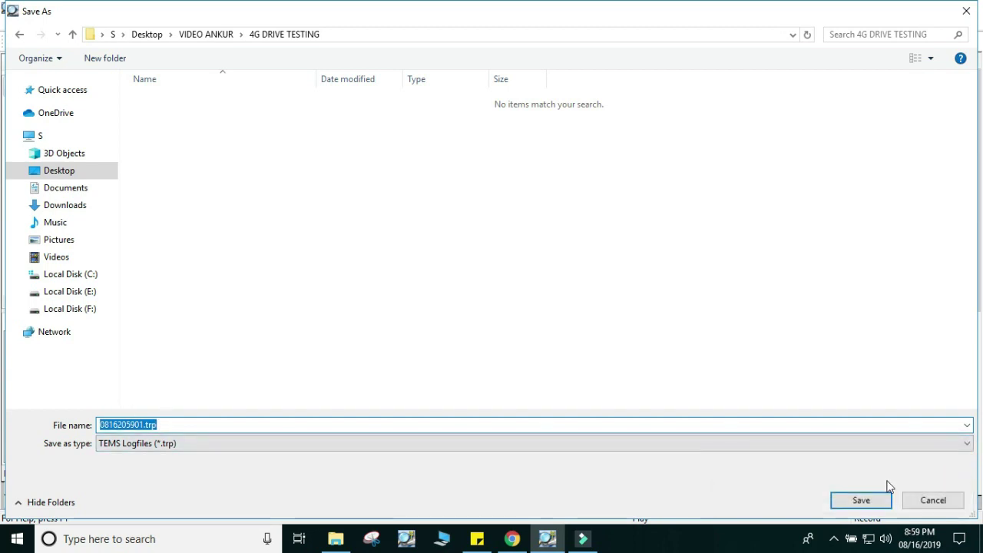
pyautogui.click(860, 501)
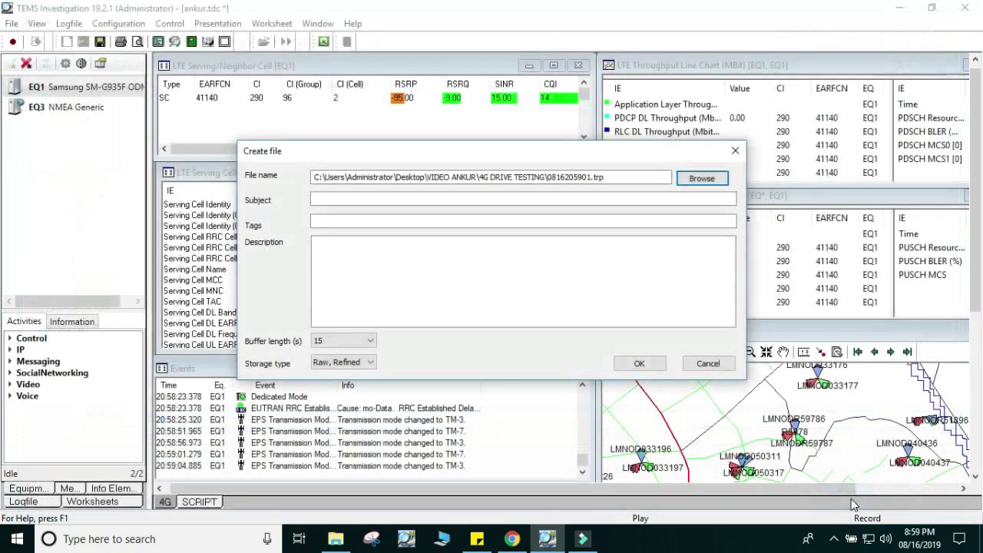
pyautogui.click(639, 364)
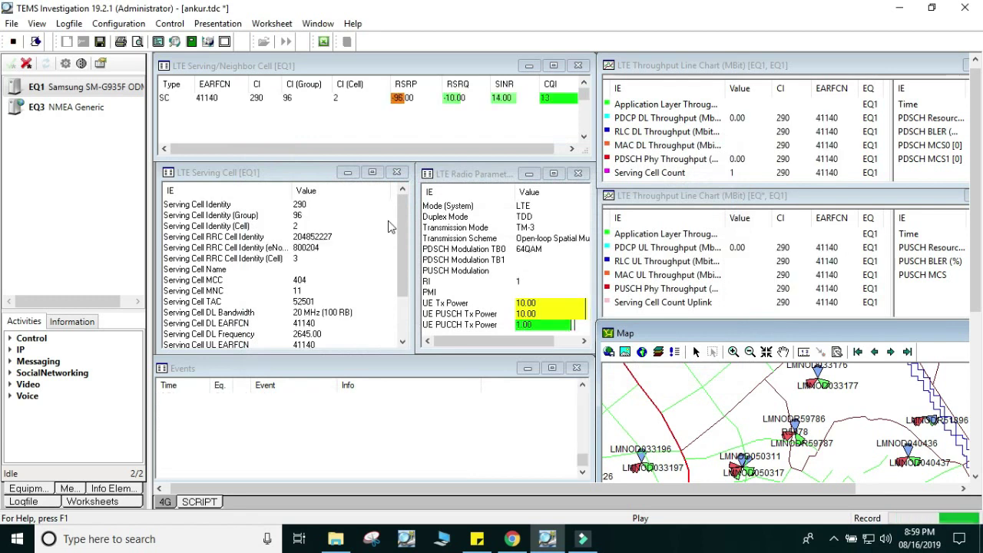
# Show EQ1's phone screen, dial the test number in the Phone app, place the call and close the phone view
pyautogui.rightClick(63, 91)
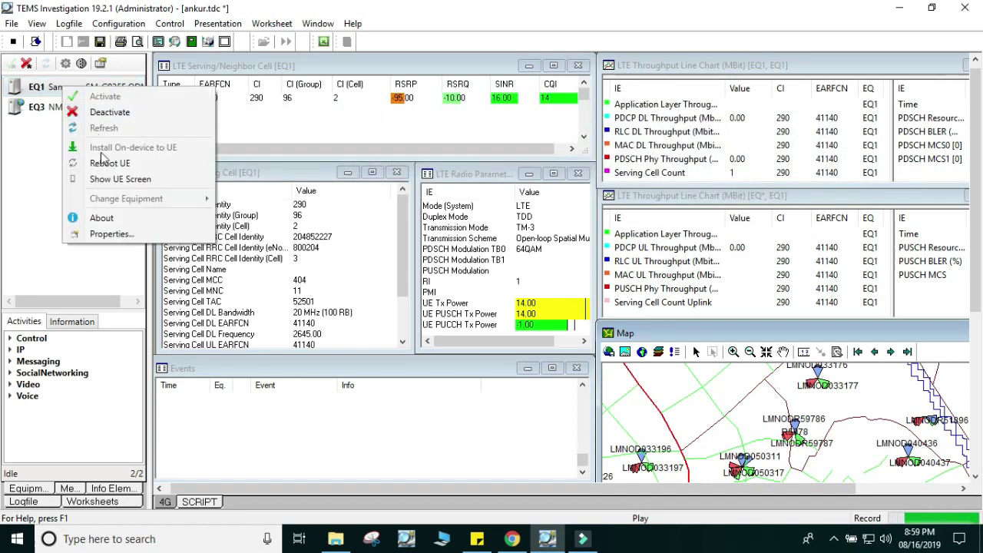
pyautogui.click(120, 178)
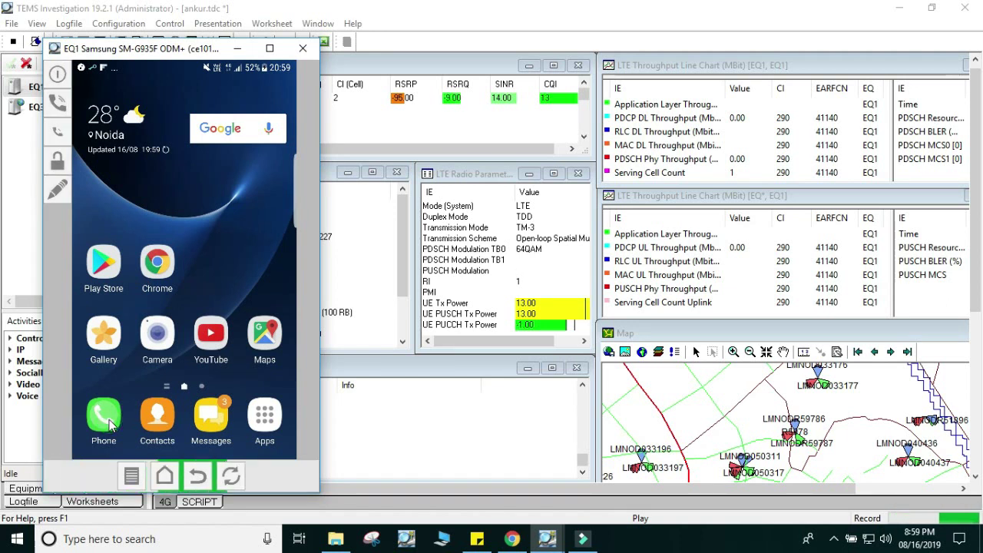
pyautogui.click(111, 425)
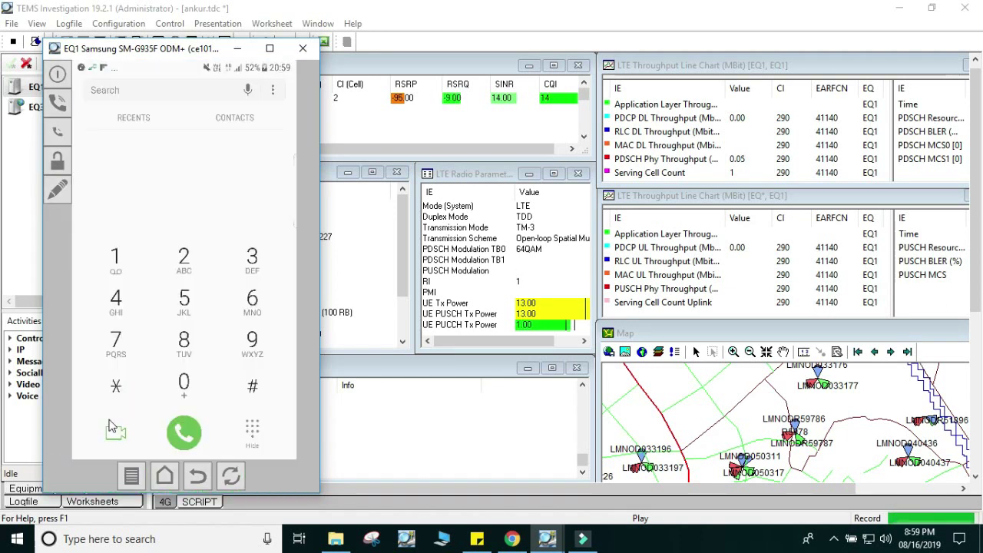
pyautogui.click(183, 263)
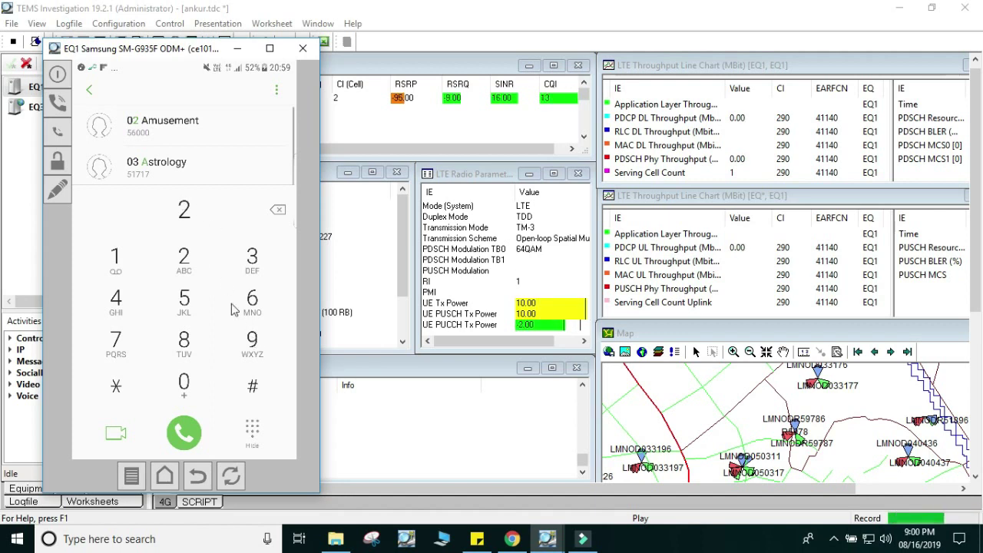
pyautogui.click(184, 260)
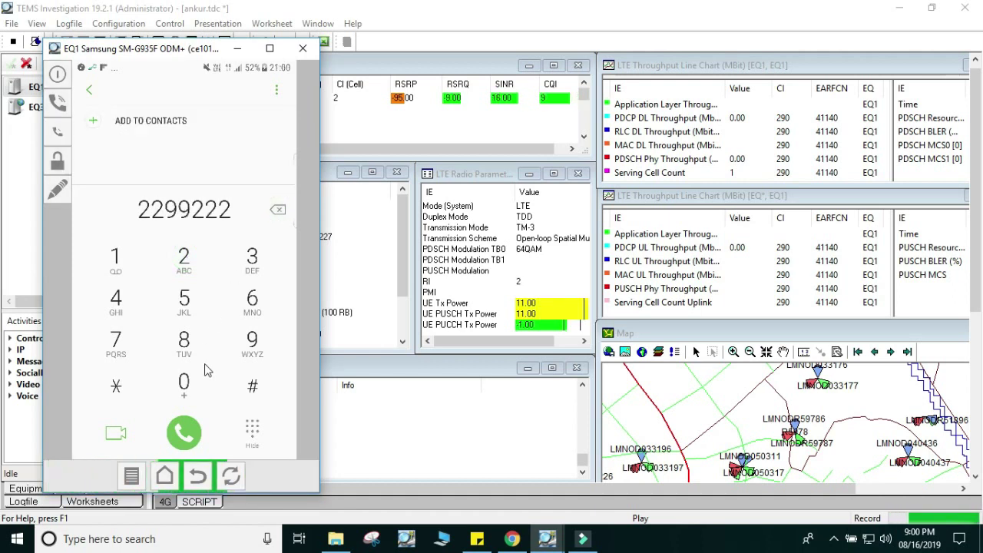
pyautogui.click(184, 434)
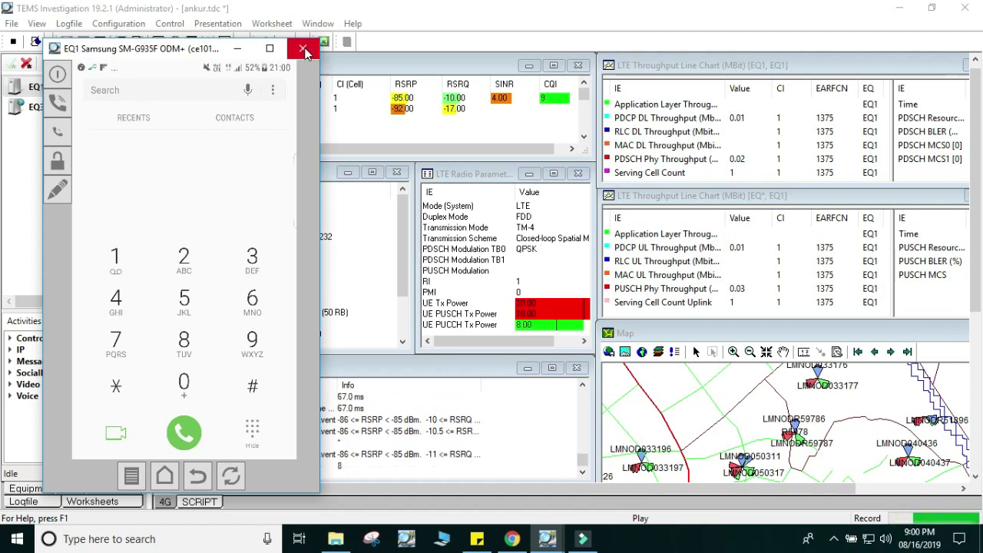
pyautogui.click(304, 50)
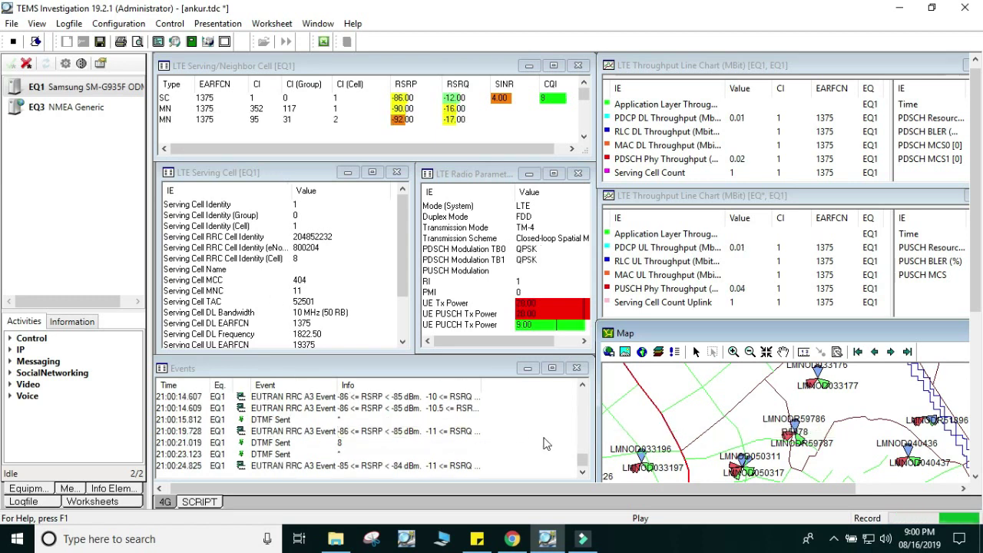
# Review the voice call's entries in the Events list from Call Attempt to Call End, and stop the logfile recording
pyautogui.click(583, 445)
pyautogui.moveTo(586, 448); pyautogui.dragTo(586, 424)
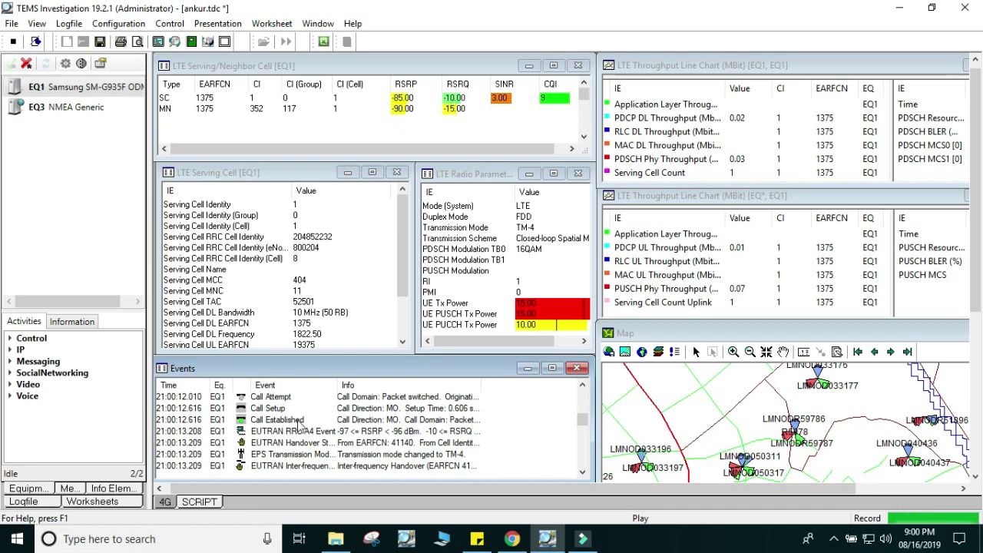
pyautogui.moveTo(582, 425); pyautogui.dragTo(582, 461)
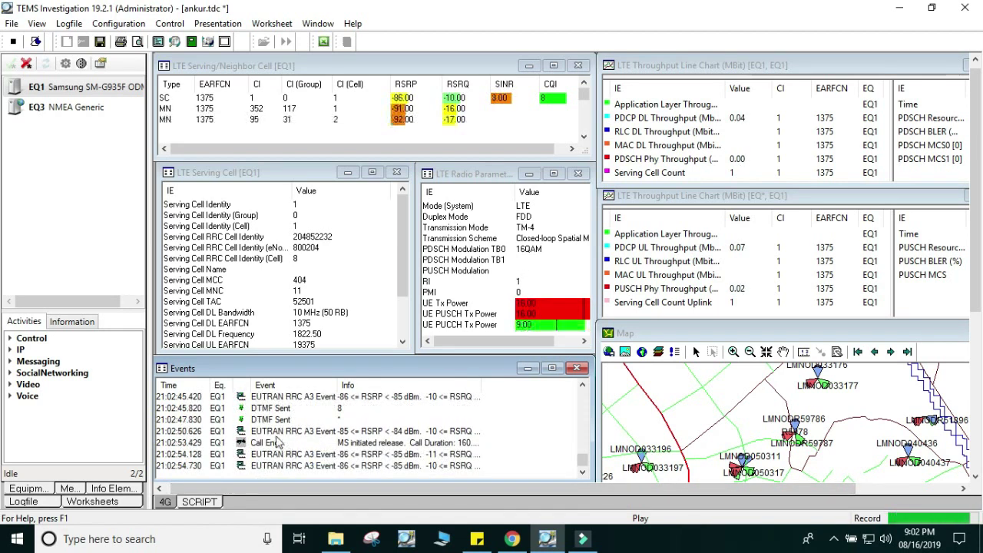
pyautogui.click(274, 435)
pyautogui.click(274, 444)
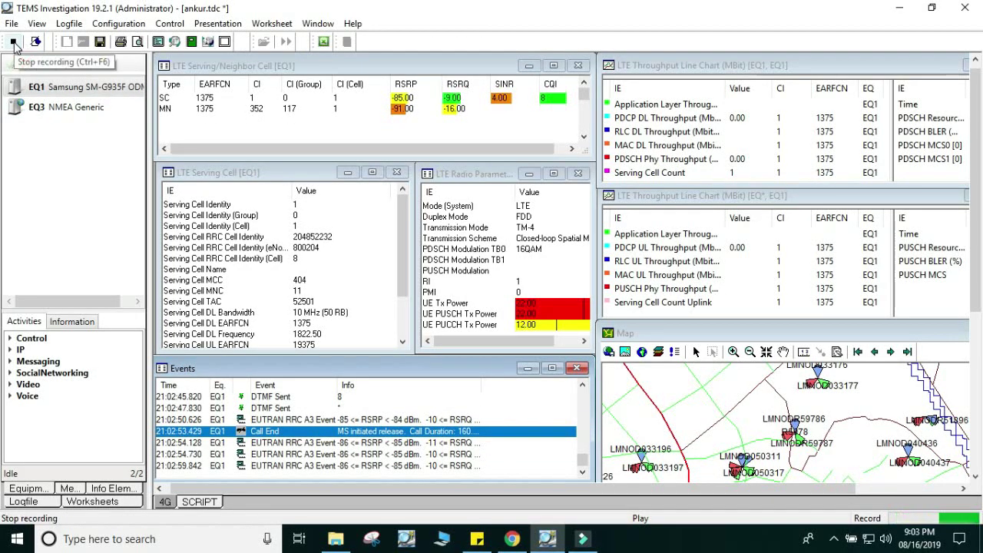
pyautogui.click(13, 43)
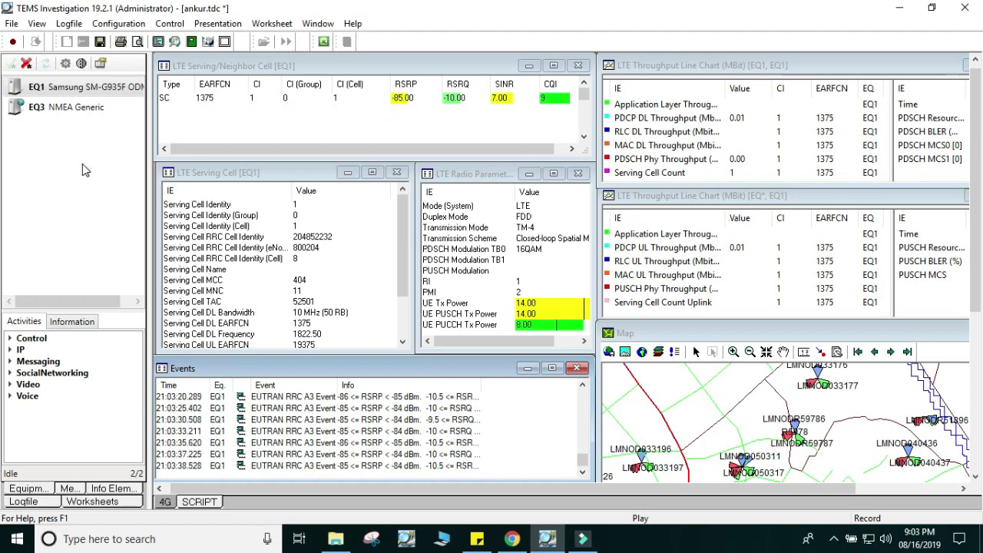
# Show EQ1's phone screen, open TEMS IMS Settings from its app list, and close the phone view
pyautogui.moveTo(53, 92)
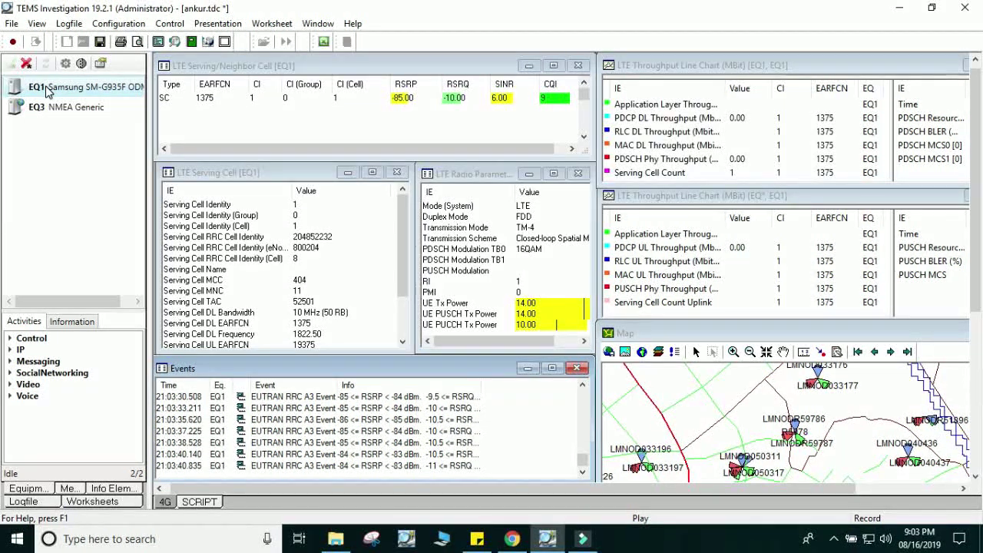
pyautogui.rightClick(47, 89)
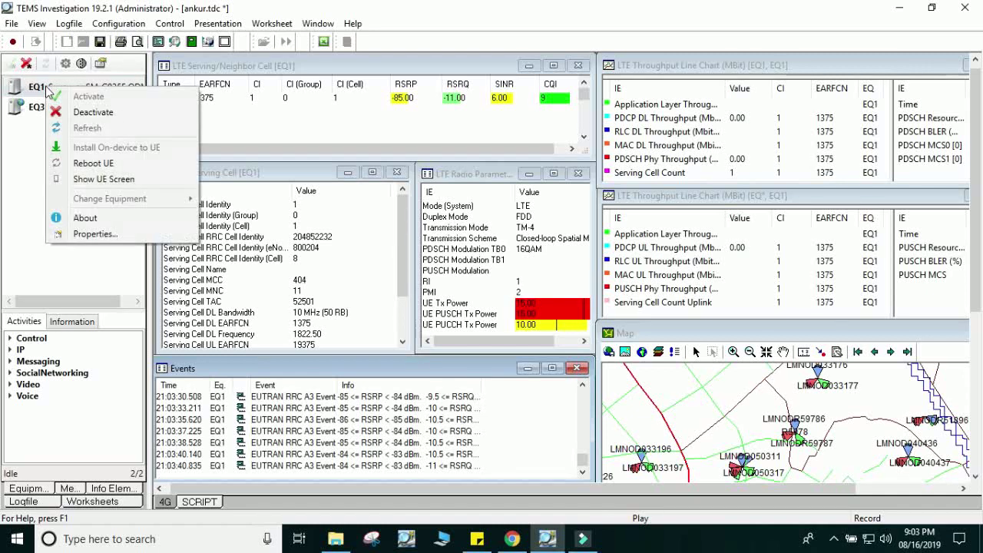
pyautogui.click(92, 185)
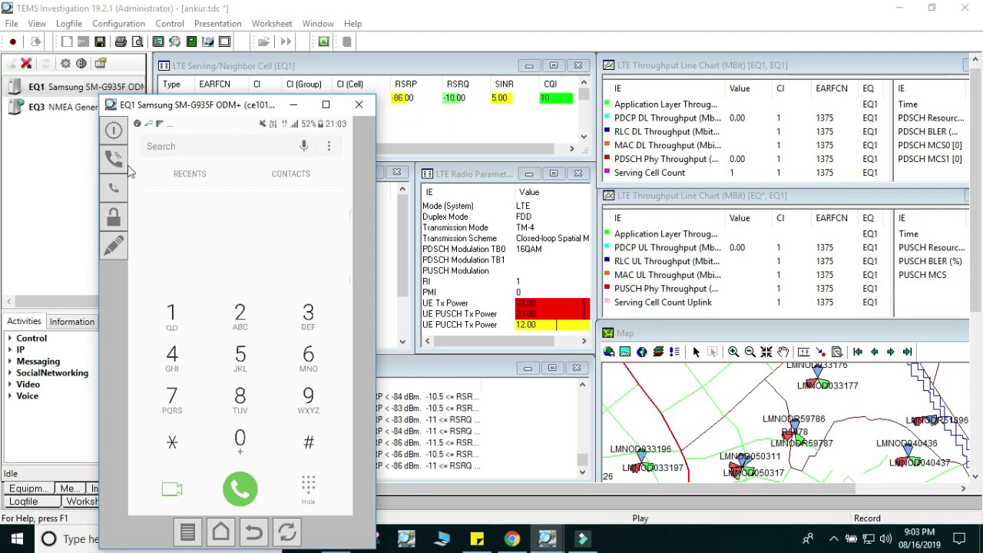
pyautogui.click(224, 534)
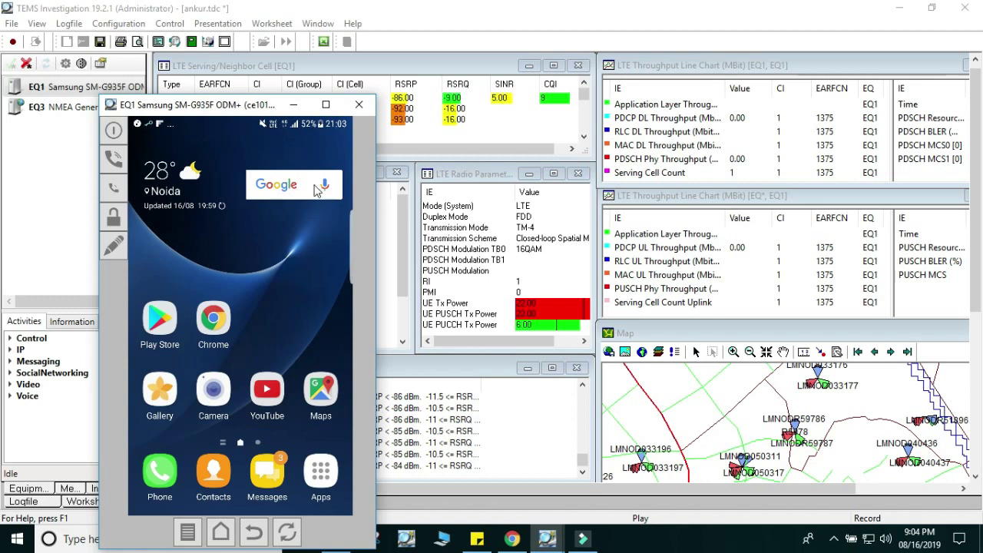
pyautogui.click(322, 476)
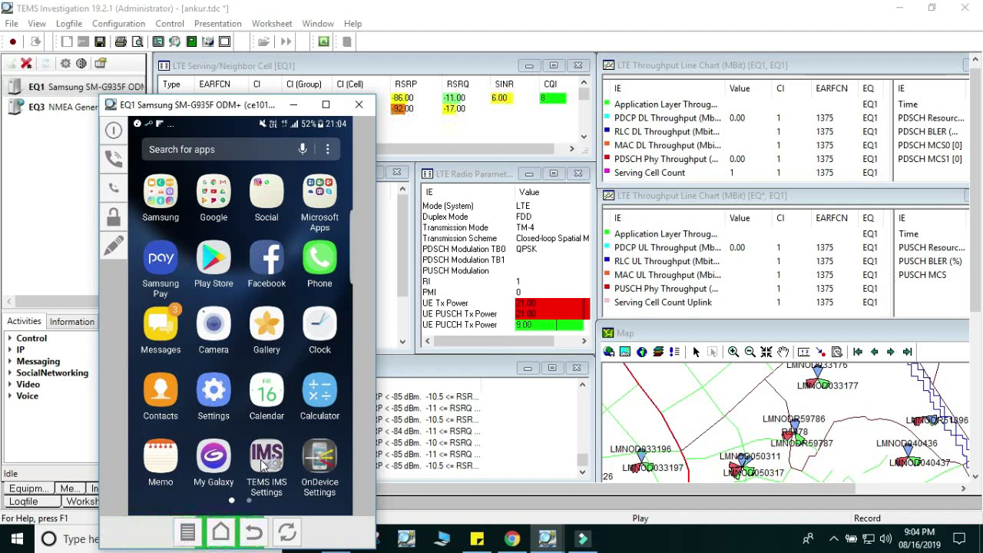
pyautogui.click(262, 463)
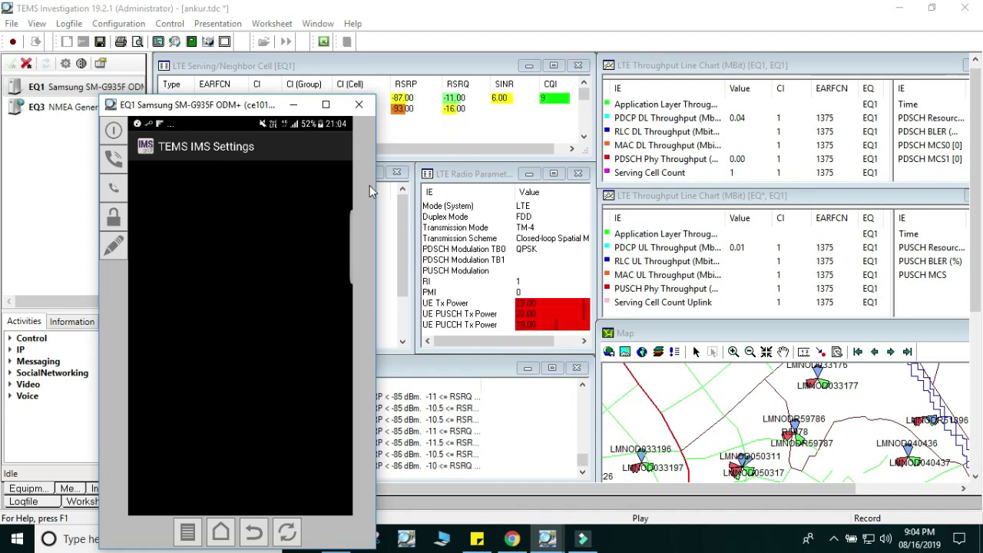
pyautogui.click(359, 104)
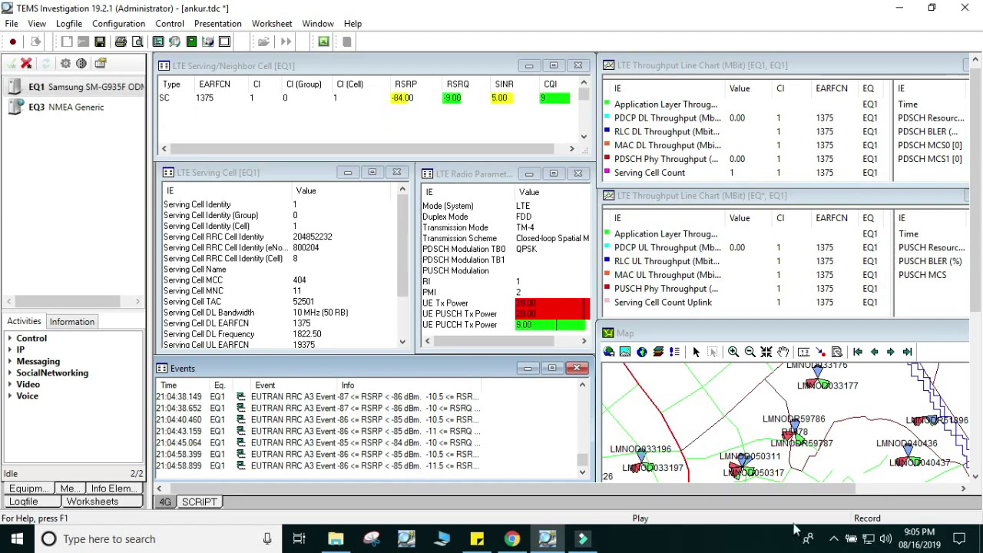
pyautogui.click(836, 540)
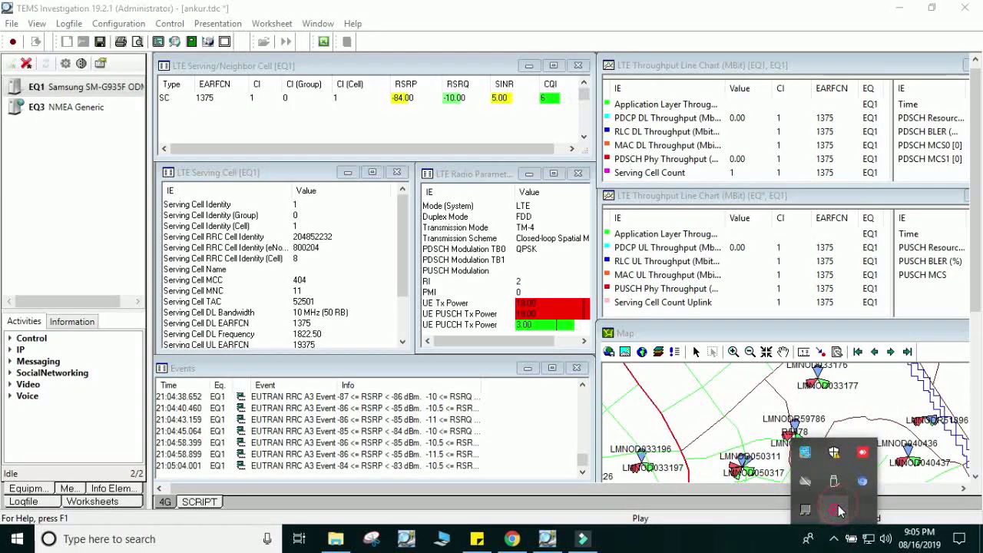
pyautogui.click(838, 509)
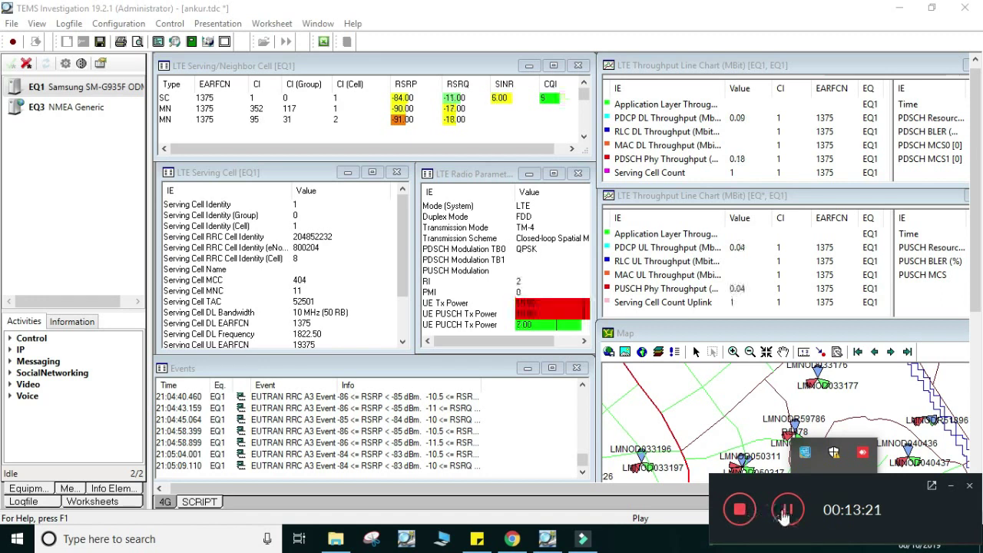
pyautogui.click(784, 513)
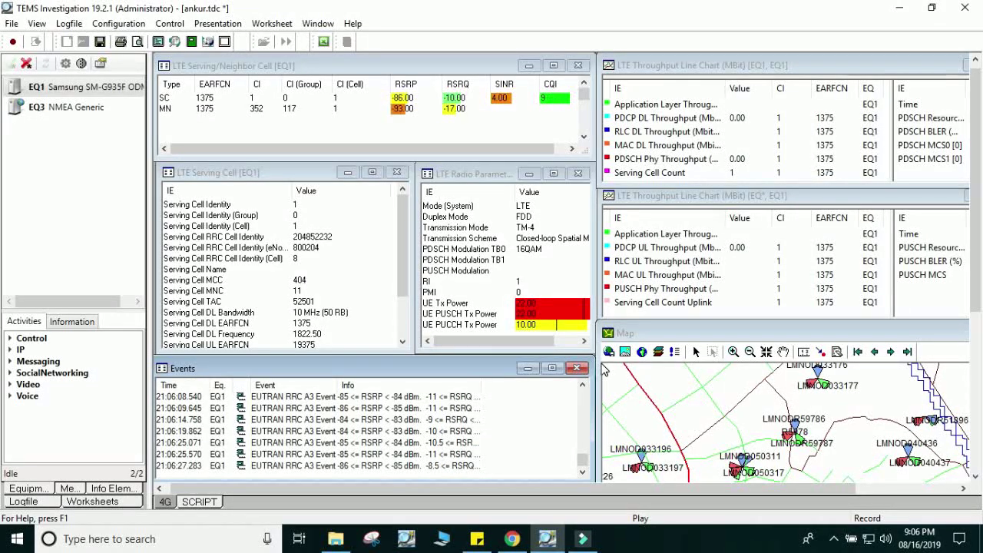
# Turn off the VoLTE switch in the IMS settings on EQ1's phone screen, and reopen the screen to check the switch
pyautogui.rightClick(34, 89)
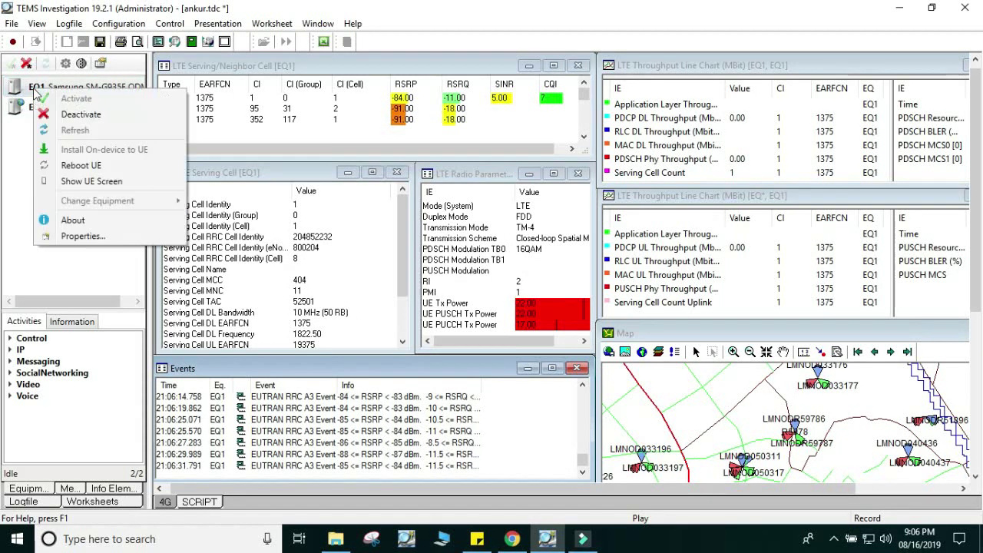
pyautogui.click(82, 185)
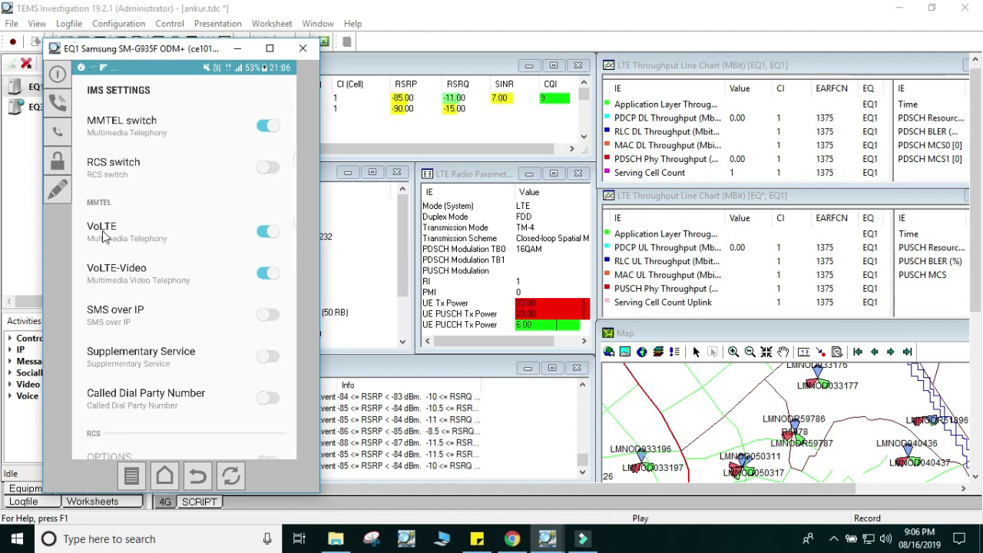
pyautogui.click(268, 238)
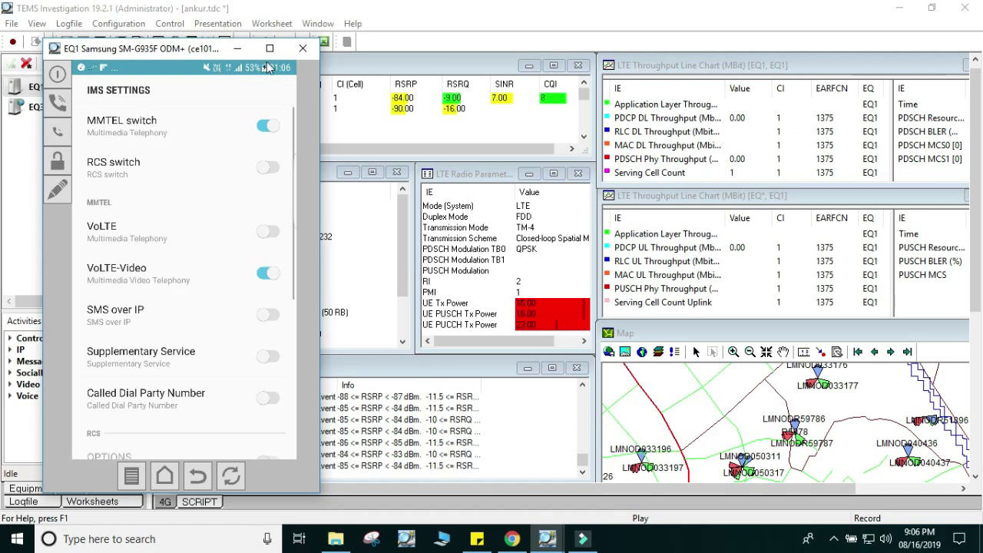
pyautogui.click(303, 50)
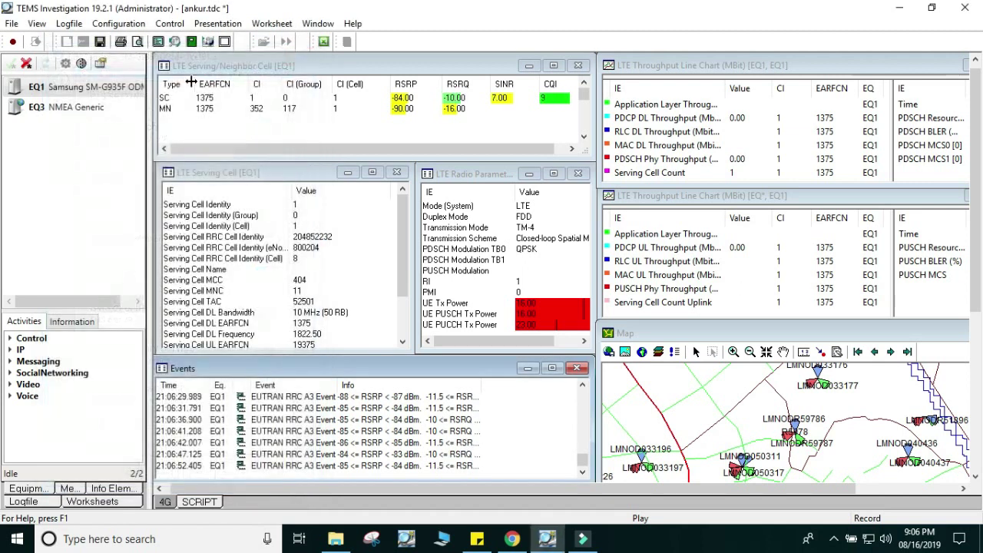
pyautogui.rightClick(55, 94)
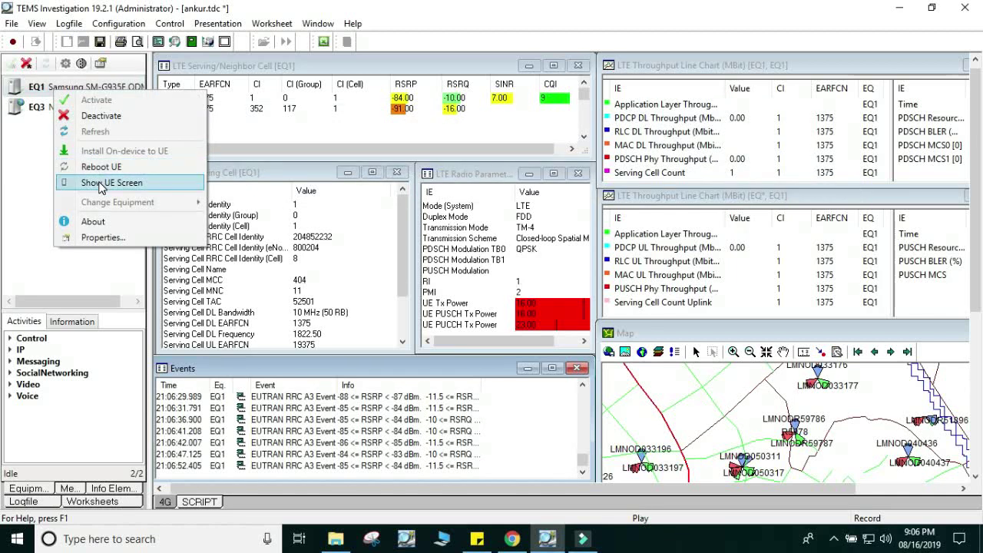
pyautogui.click(103, 185)
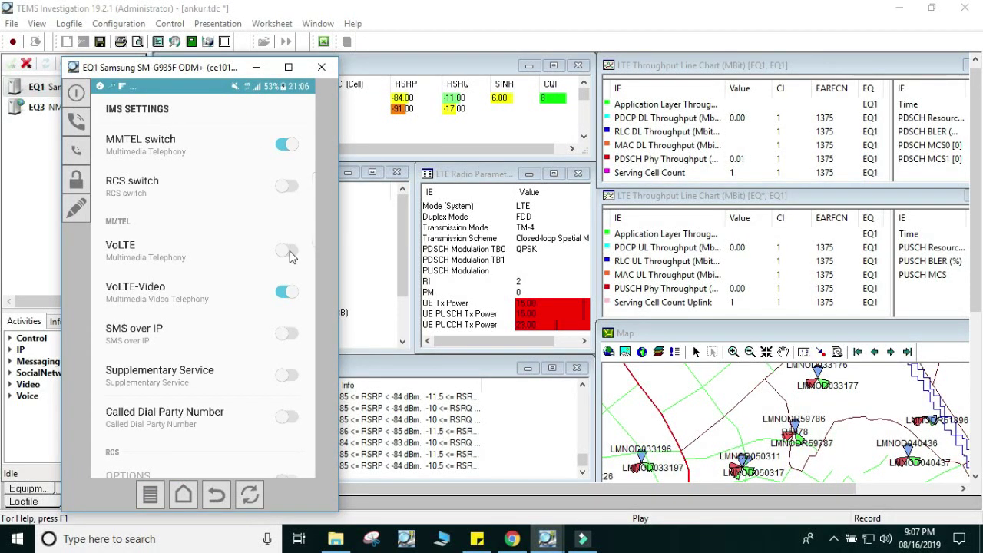
pyautogui.click(321, 68)
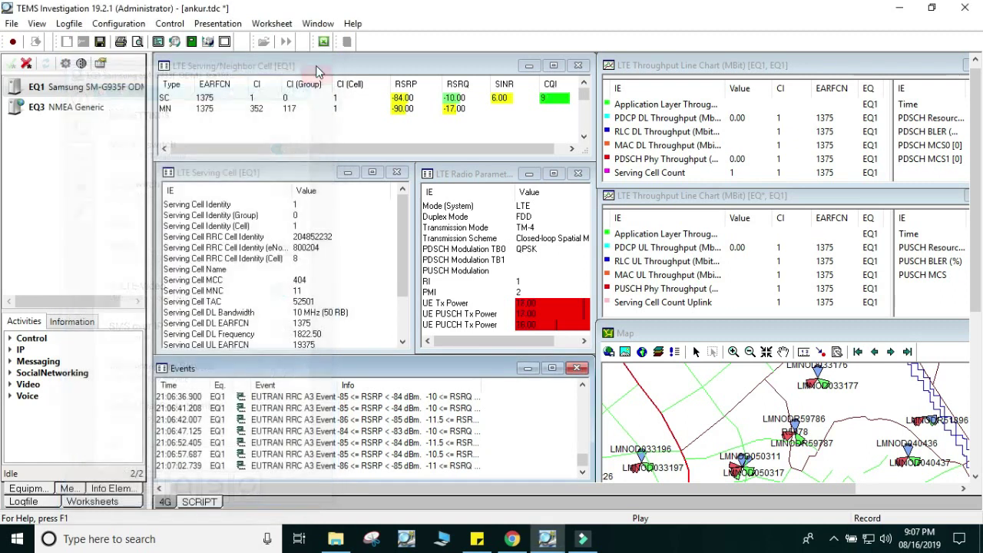
# Start a new logfile recording as 0816210709.trp in the 4G DRIVE TESTING folder with the Raw, Refined storage type
pyautogui.click(13, 42)
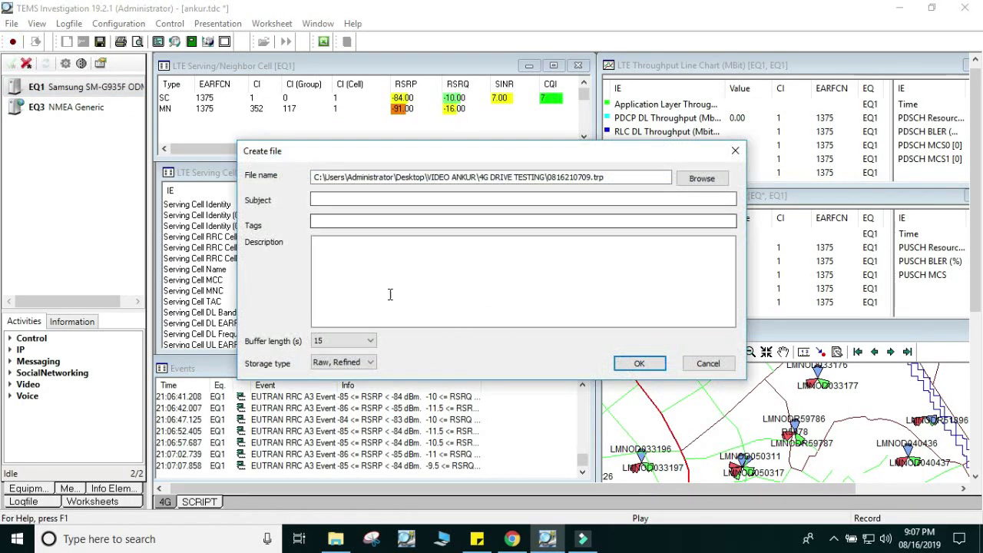
pyautogui.click(638, 364)
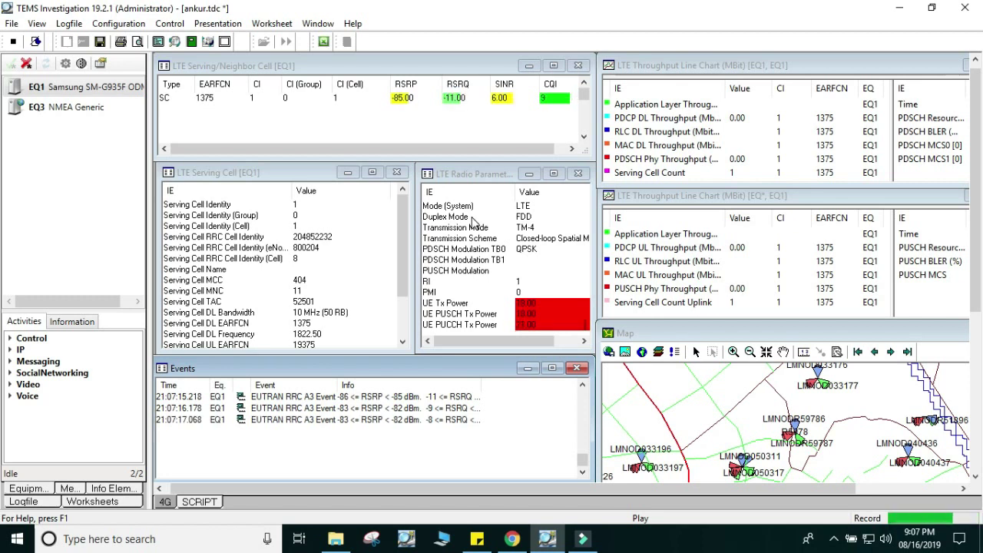
# Open the WCDMA Serving/Active Set + Neighbors window and place it over the upper LTE Throughput Line Chart
pyautogui.click(216, 25)
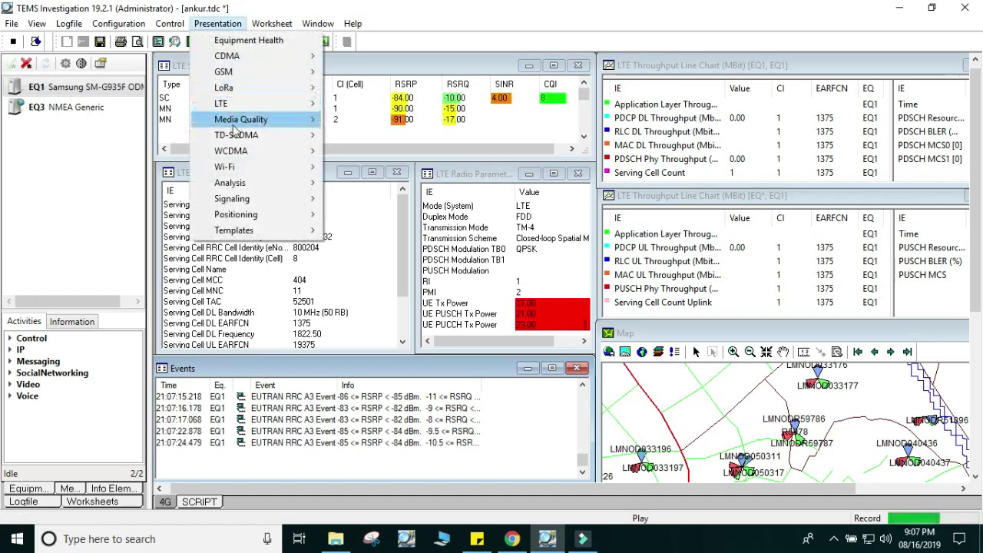
pyautogui.moveTo(235, 154)
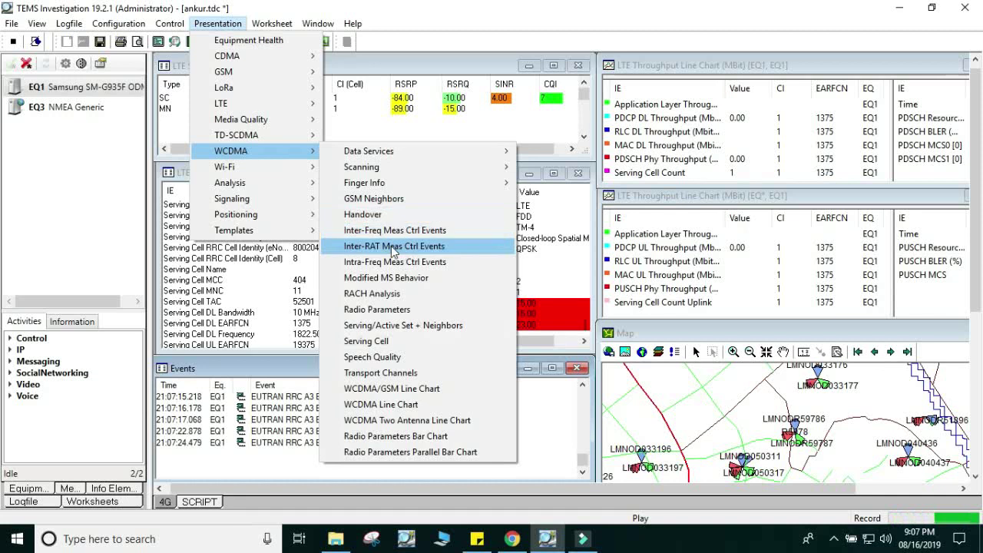
pyautogui.click(378, 325)
pyautogui.moveTo(393, 246); pyautogui.dragTo(407, 188)
pyautogui.moveTo(694, 154); pyautogui.dragTo(587, 154)
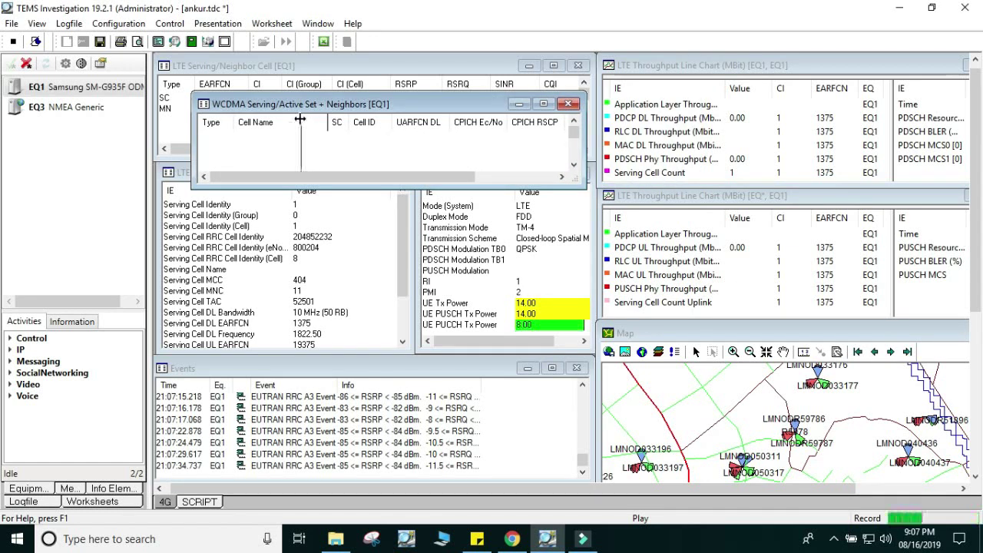
pyautogui.moveTo(314, 108); pyautogui.dragTo(714, 63)
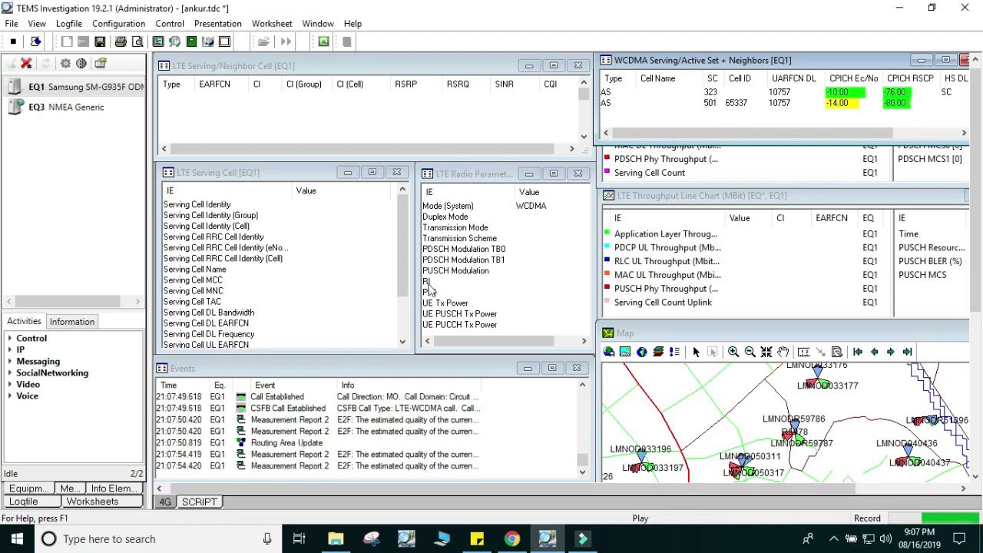
# Select the CSFB Call Established event in the Events list to examine it
pyautogui.click(318, 403)
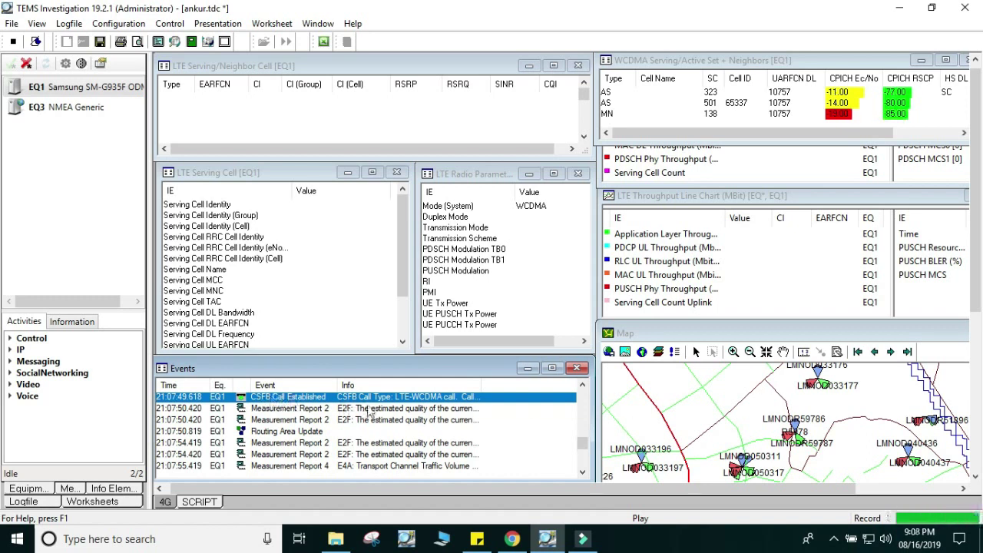
# Examine the message details of the CSFB Call Established event, including its call type and domain, and close them
pyautogui.doubleClick(393, 397)
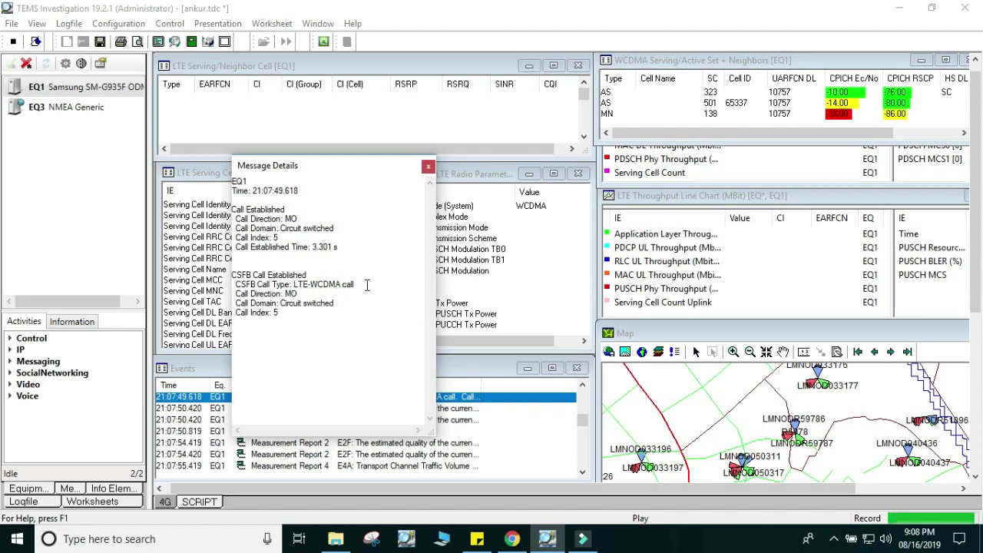
pyautogui.click(428, 166)
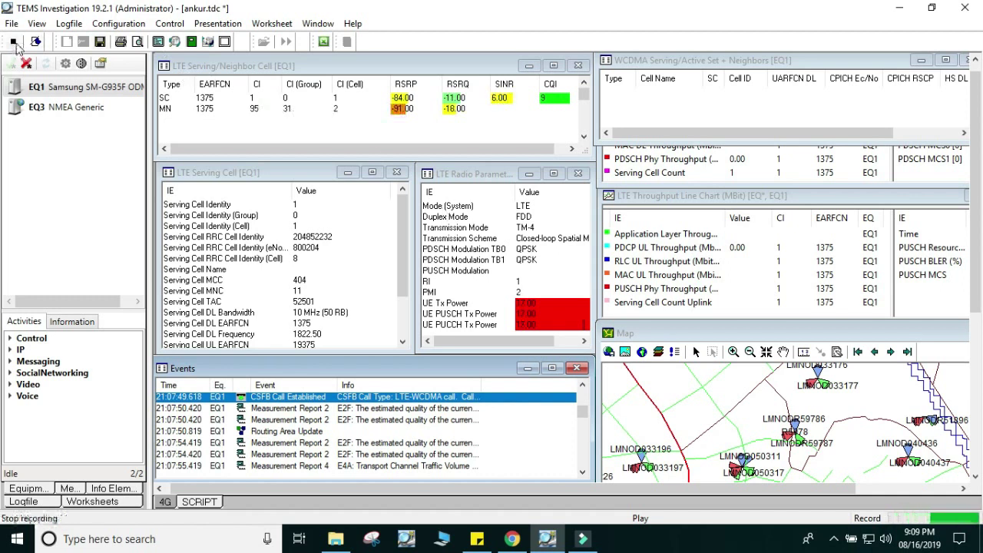
# Stop the CSFB logfile recording and close the WCDMA Serving/Active Set + Neighbors window
pyautogui.click(14, 43)
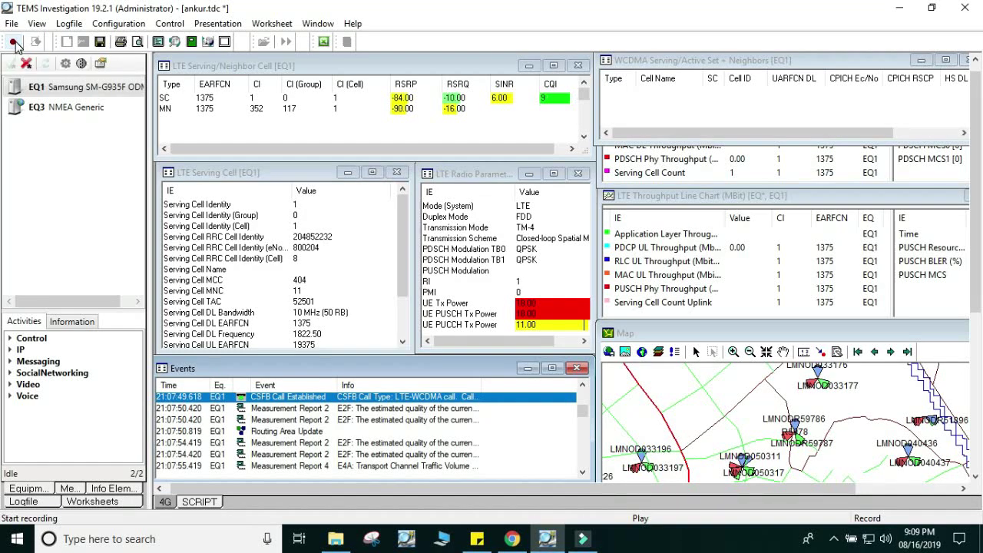
pyautogui.moveTo(828, 61); pyautogui.dragTo(784, 86)
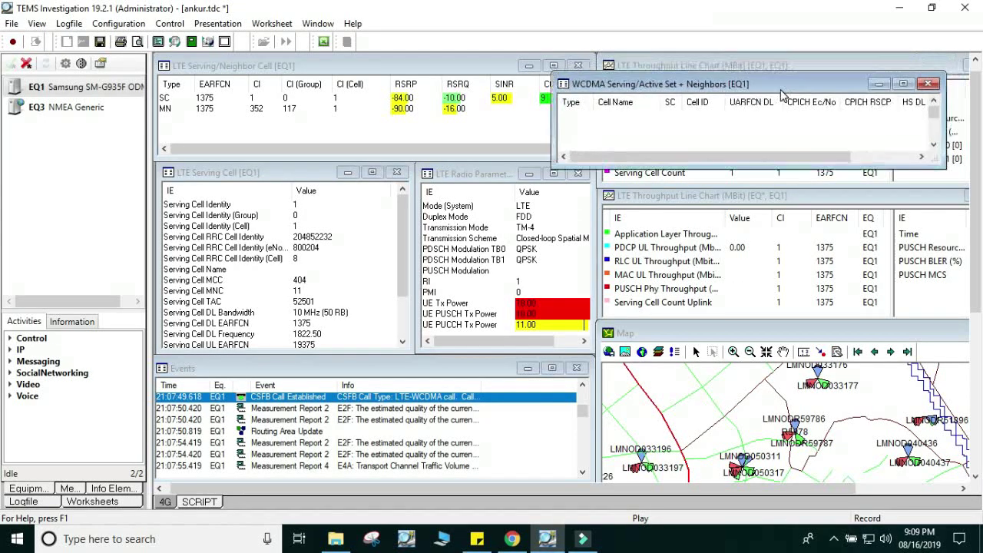
pyautogui.click(927, 84)
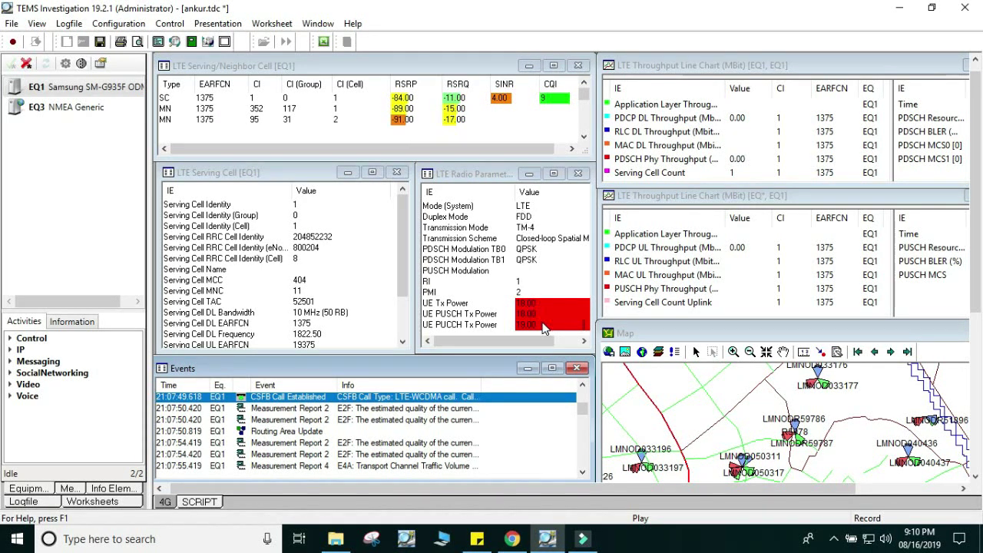
# Start a new logfile recording as 0816211009.trp in the 4G DRIVE TESTING folder with the Raw, Refined storage type
pyautogui.click(13, 45)
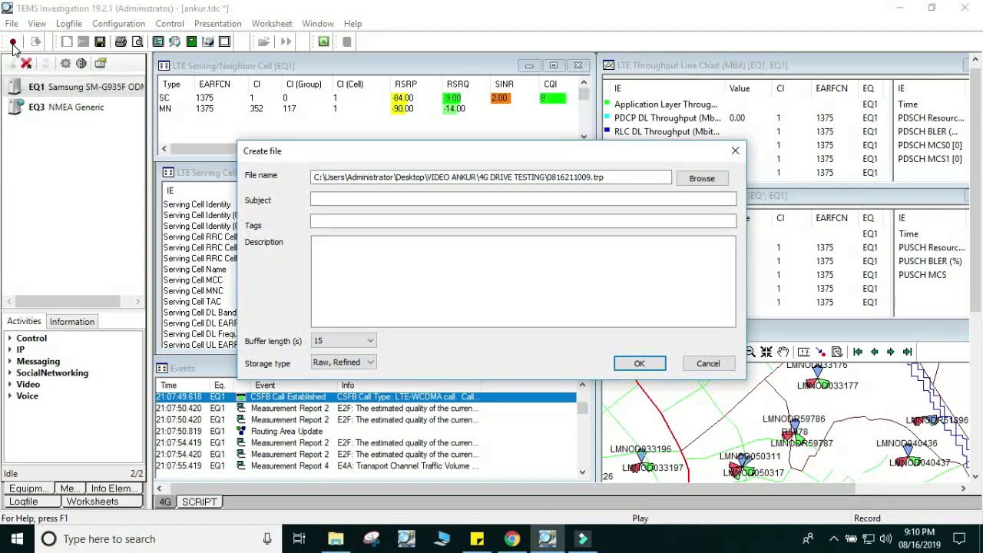
pyautogui.press('Return')
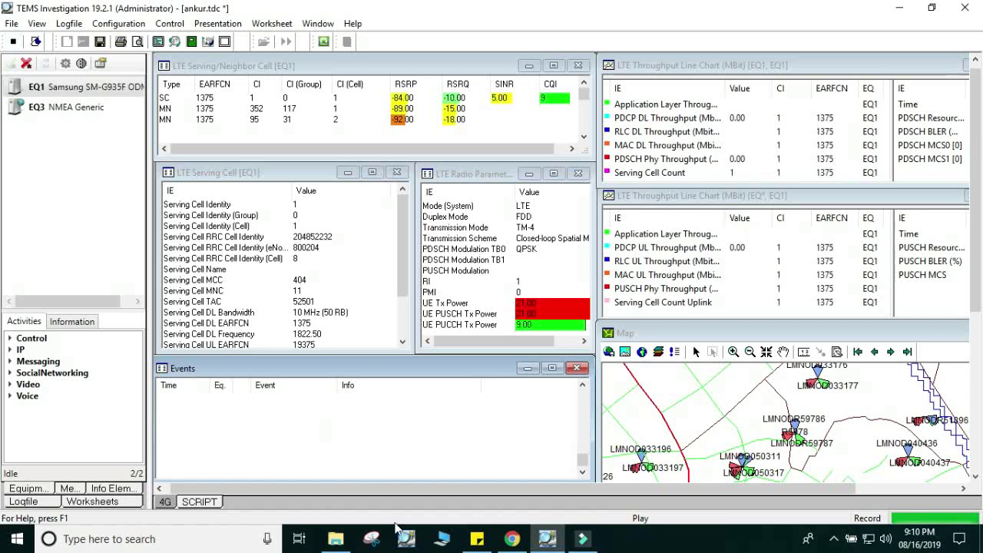
# Switch to Gmail in Chrome and attach the WEBM video from the Downloads folder to a new message to generate upload traffic
pyautogui.click(513, 542)
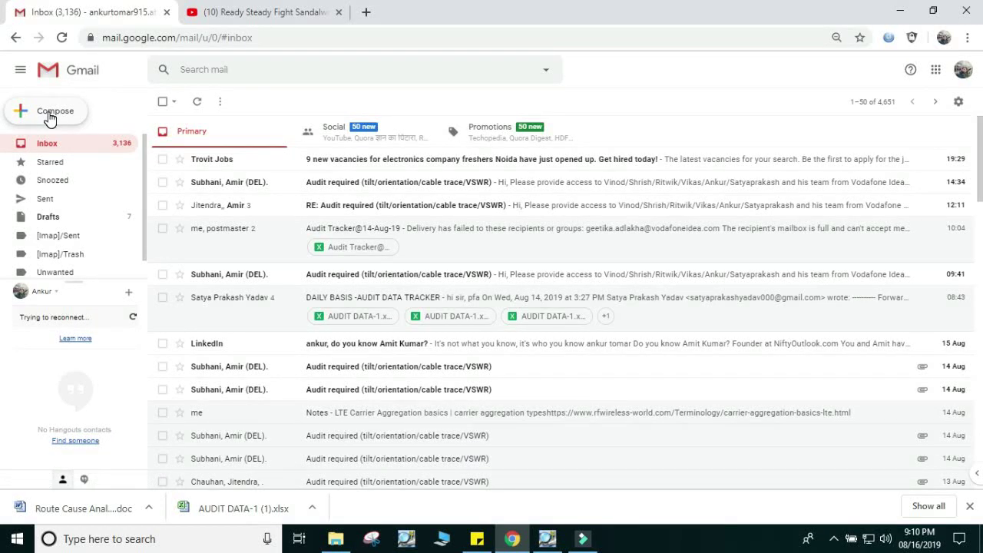
pyautogui.click(49, 117)
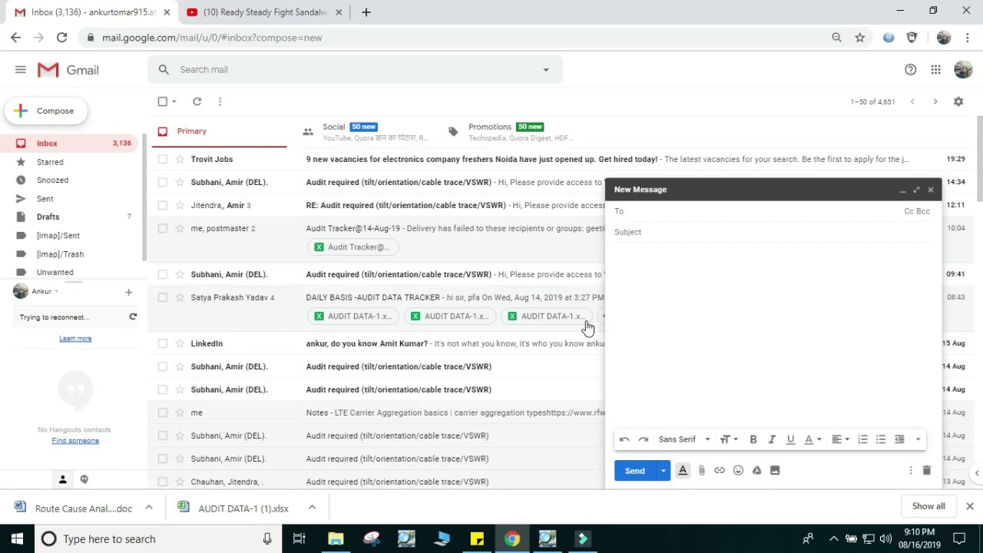
pyautogui.click(680, 353)
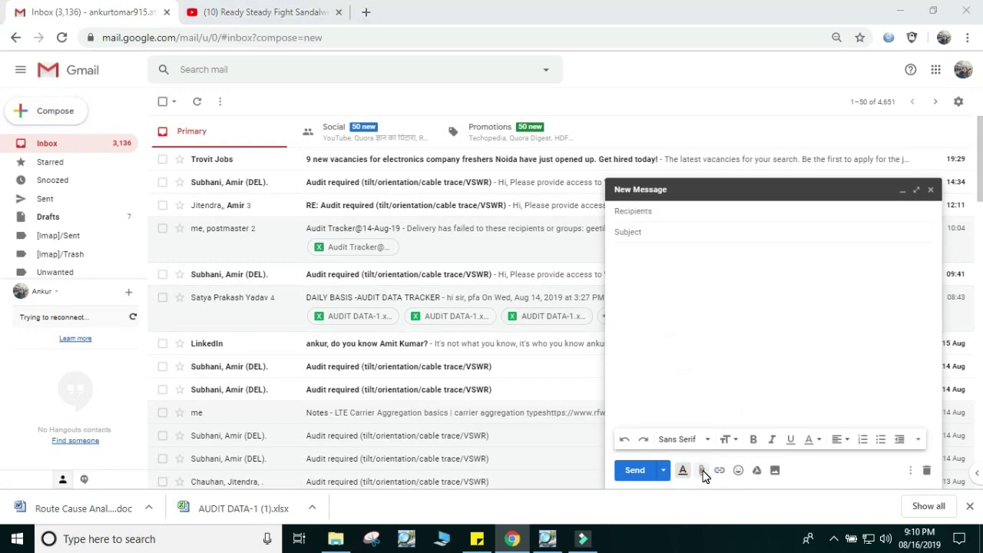
pyautogui.click(704, 476)
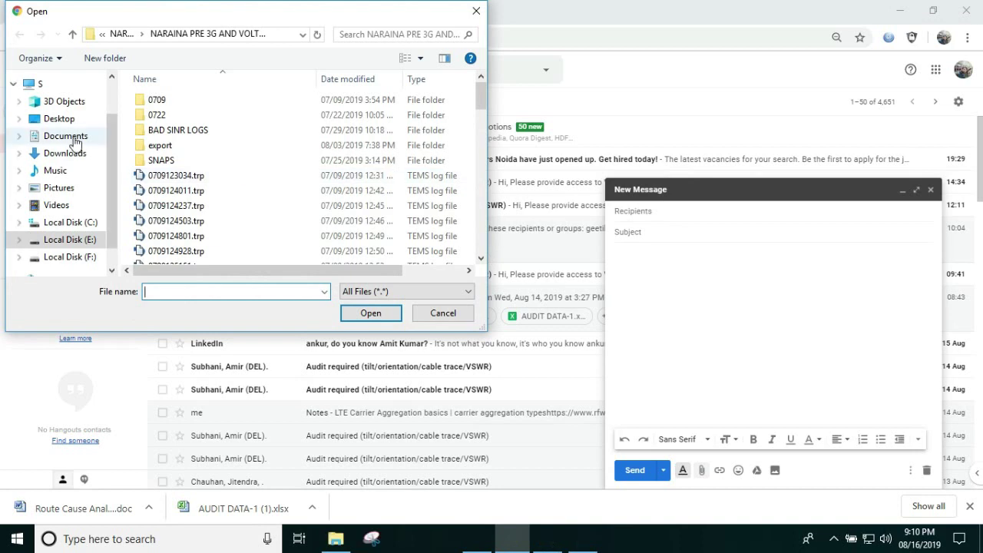
pyautogui.click(66, 154)
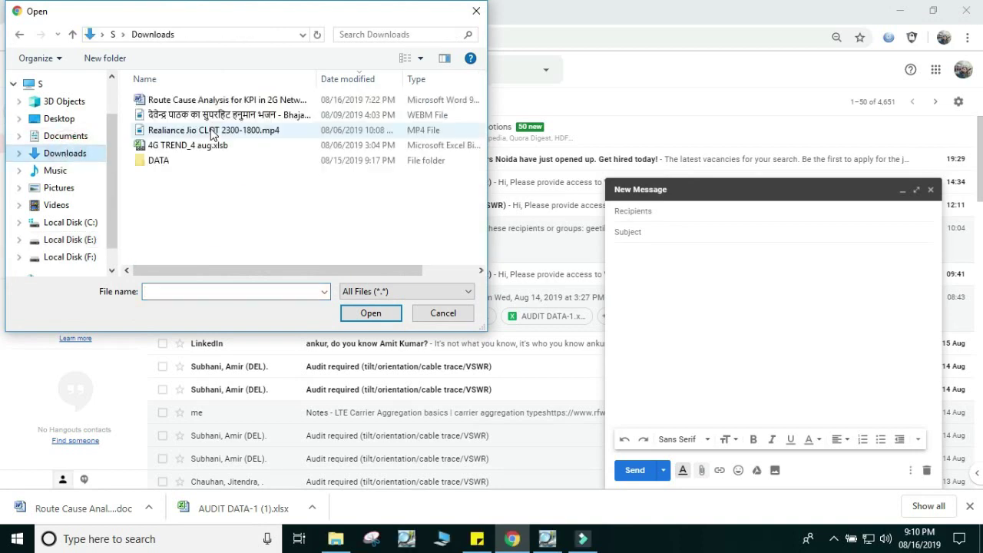
pyautogui.click(195, 115)
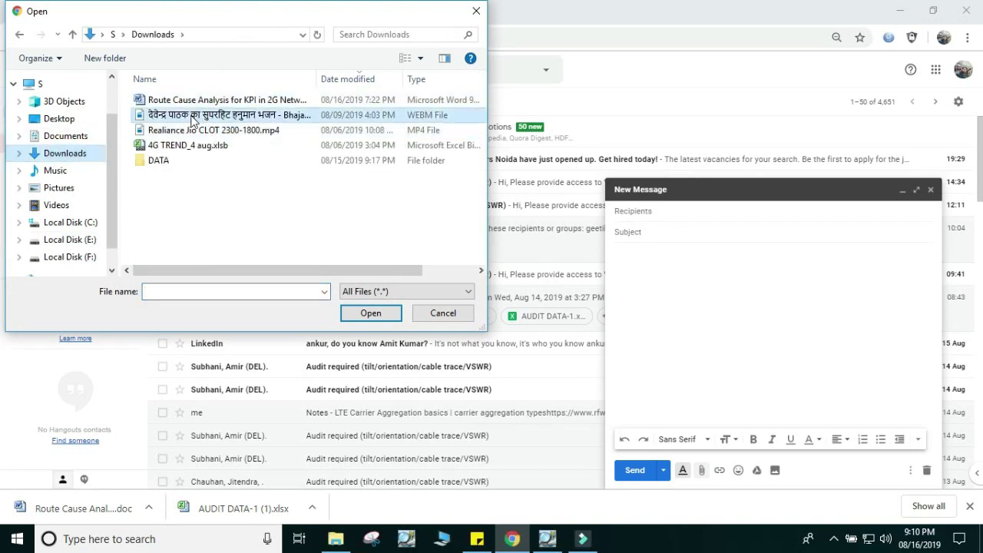
pyautogui.click(384, 314)
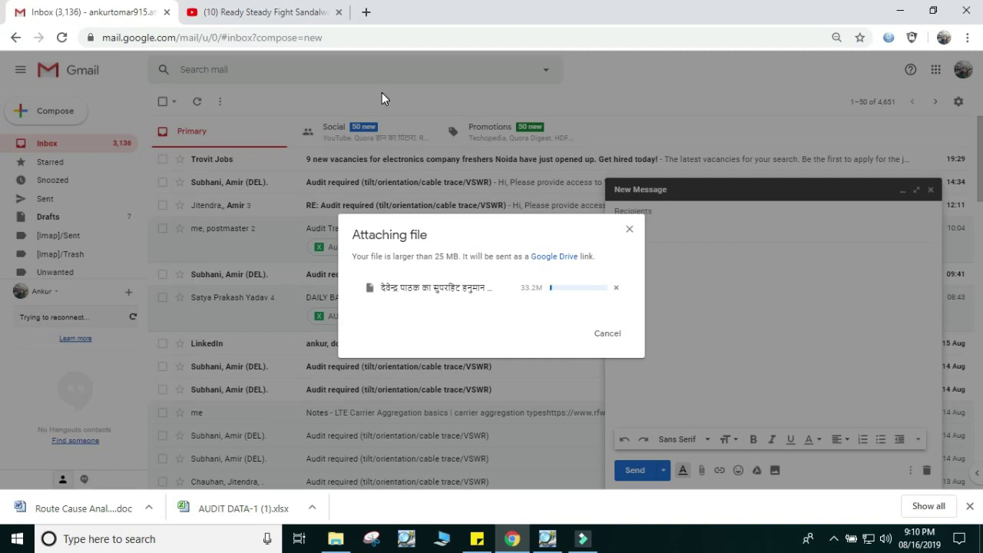
# Send the open Ready Steady Fight YouTube video to SaveFrom.net by prefixing youtube with SS in its address, and download it as MP4 720
pyautogui.click(265, 13)
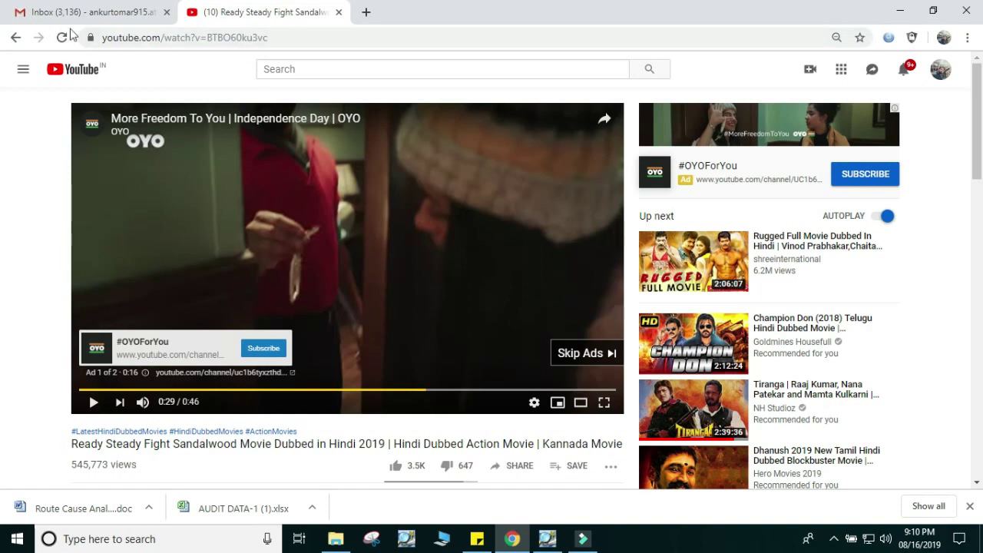
pyautogui.click(134, 37)
pyautogui.click(117, 37)
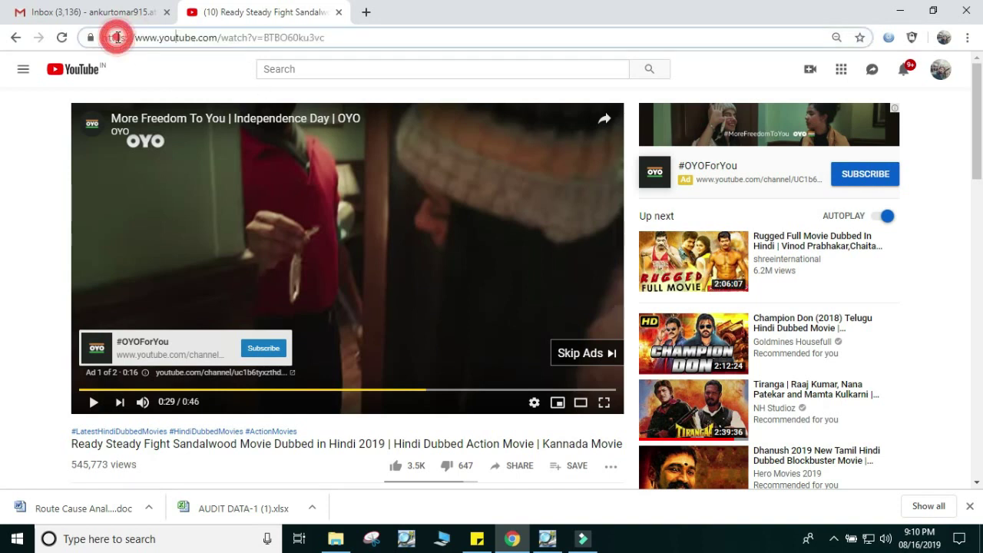
pyautogui.click(161, 38)
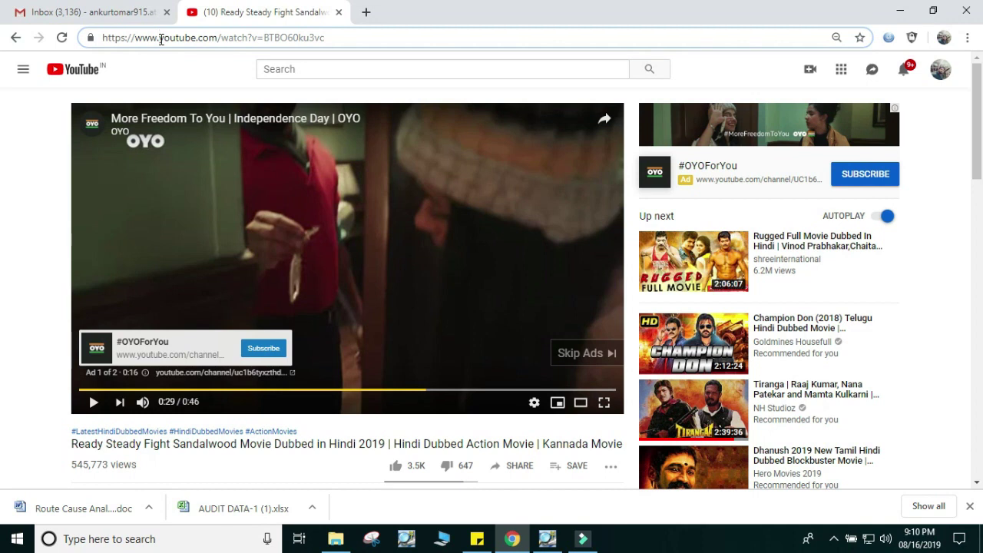
pyautogui.write('SS')
pyautogui.press('Return')
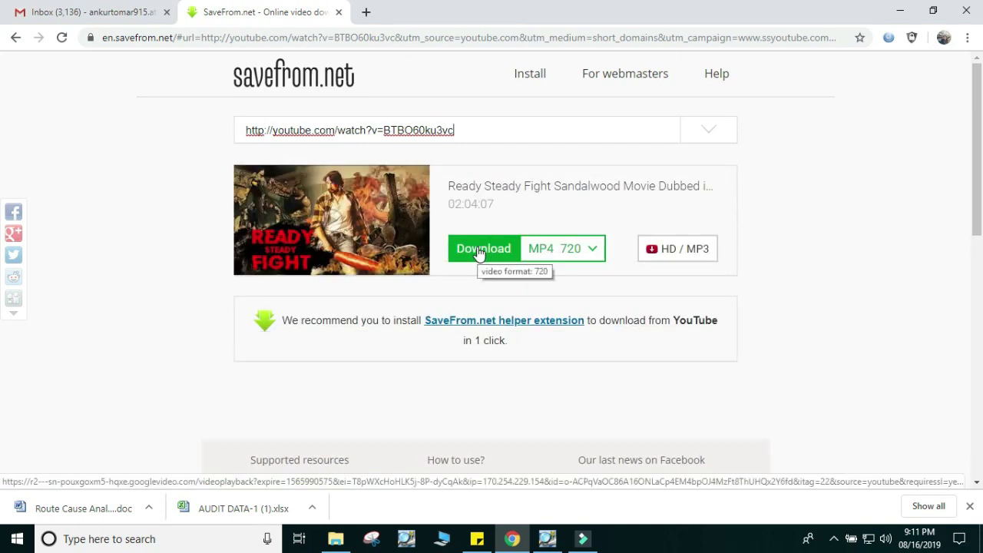
pyautogui.click(478, 250)
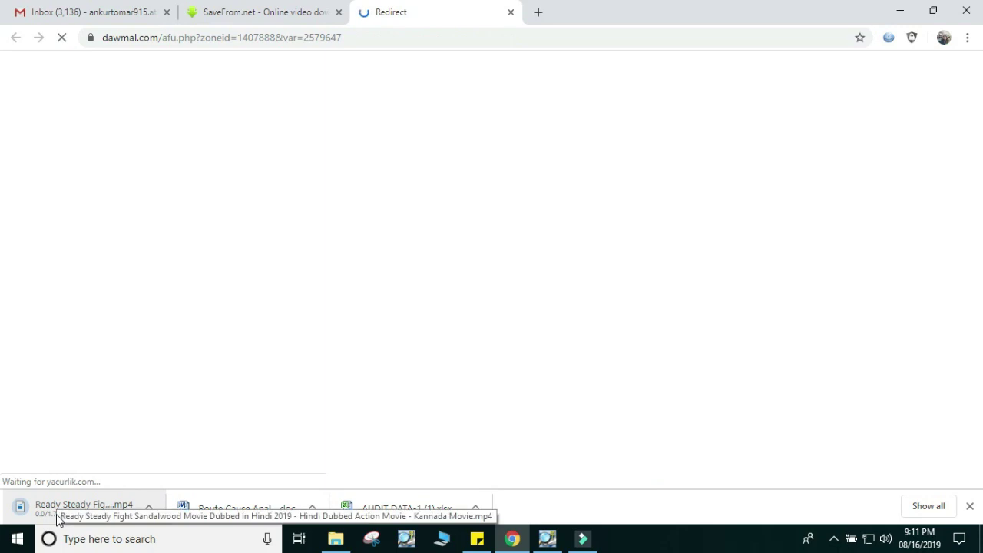
# Switch back to TEMS Investigation and stop the logfile recording of the upload and download test
pyautogui.click(550, 542)
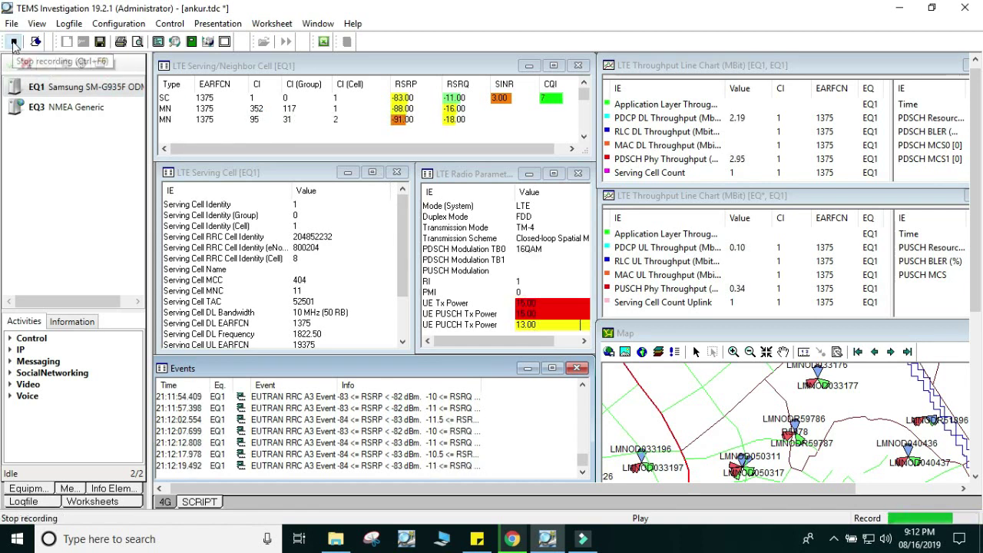
pyautogui.click(14, 45)
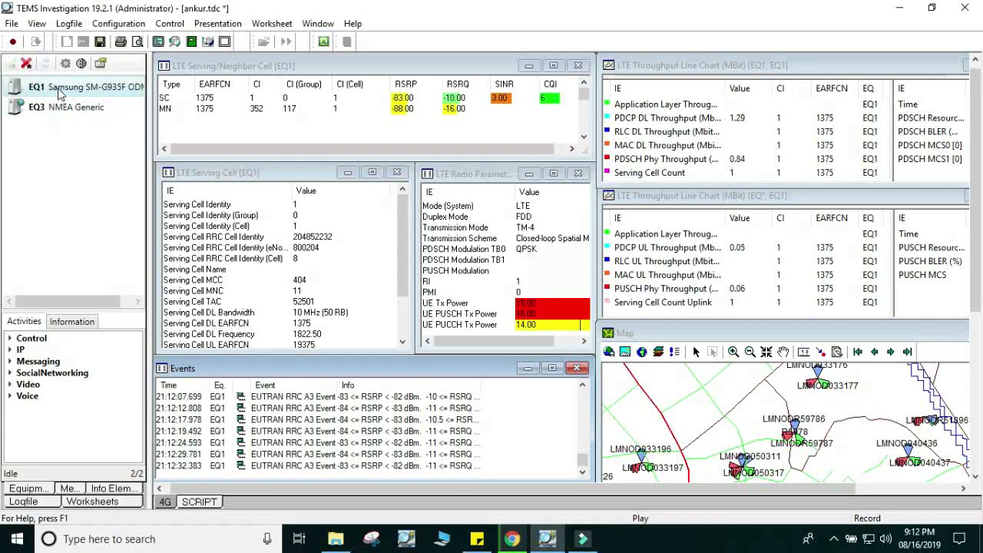
# Show EQ1's phone screen to check its status bar, and close it
pyautogui.moveTo(60, 92)
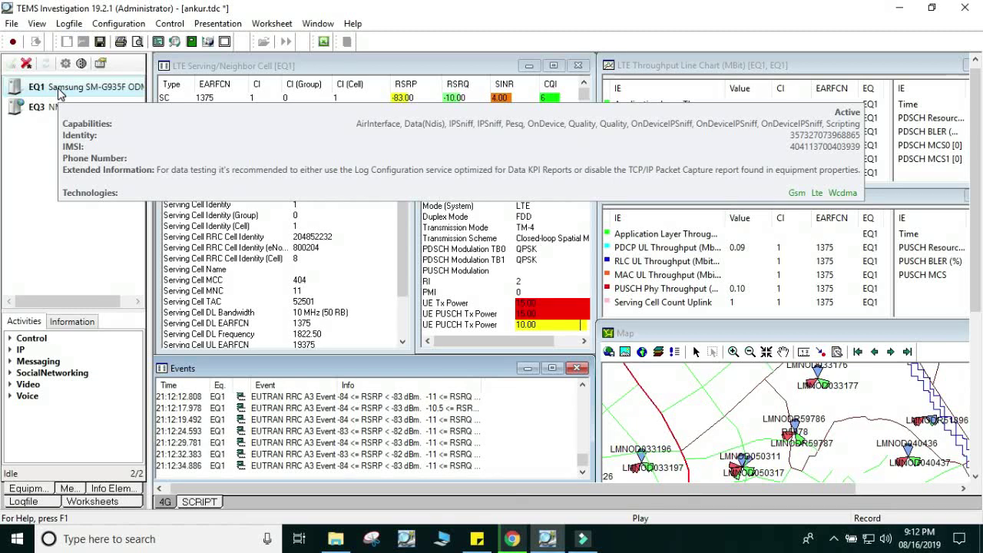
pyautogui.rightClick(59, 91)
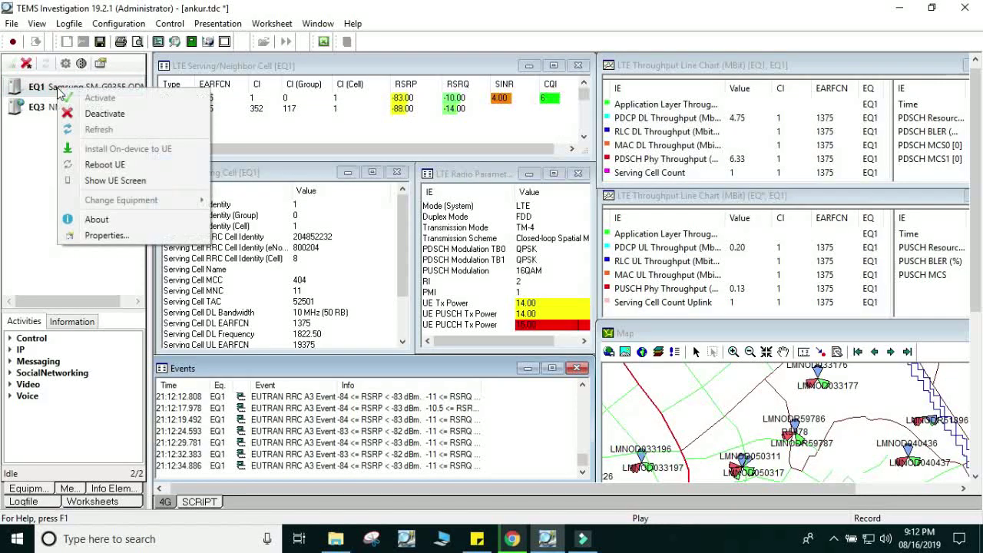
pyautogui.click(113, 180)
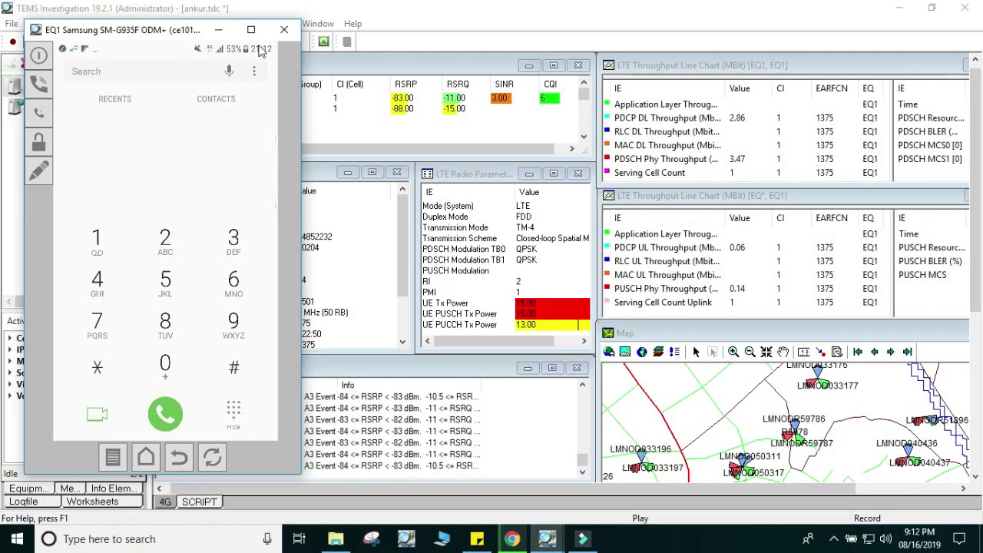
pyautogui.click(284, 32)
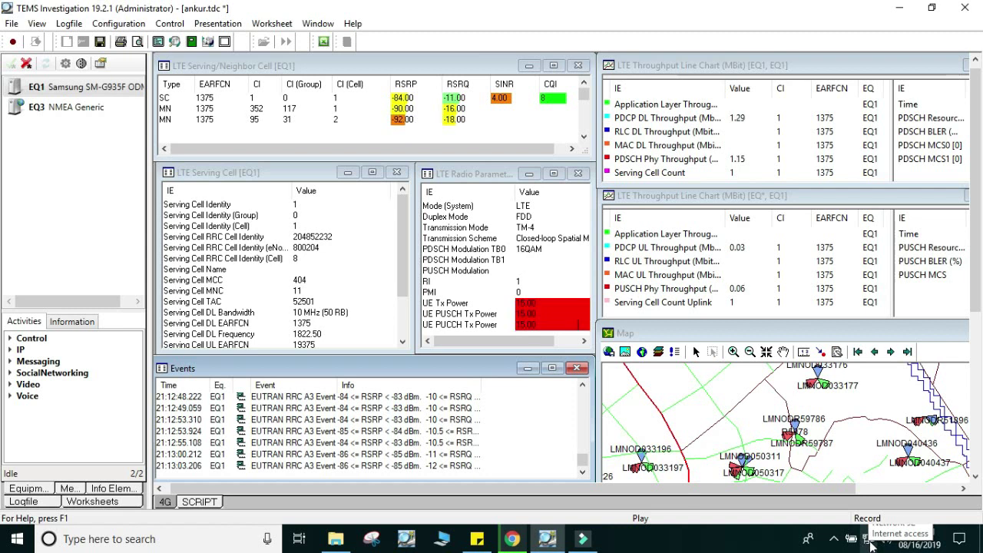
pyautogui.click(834, 539)
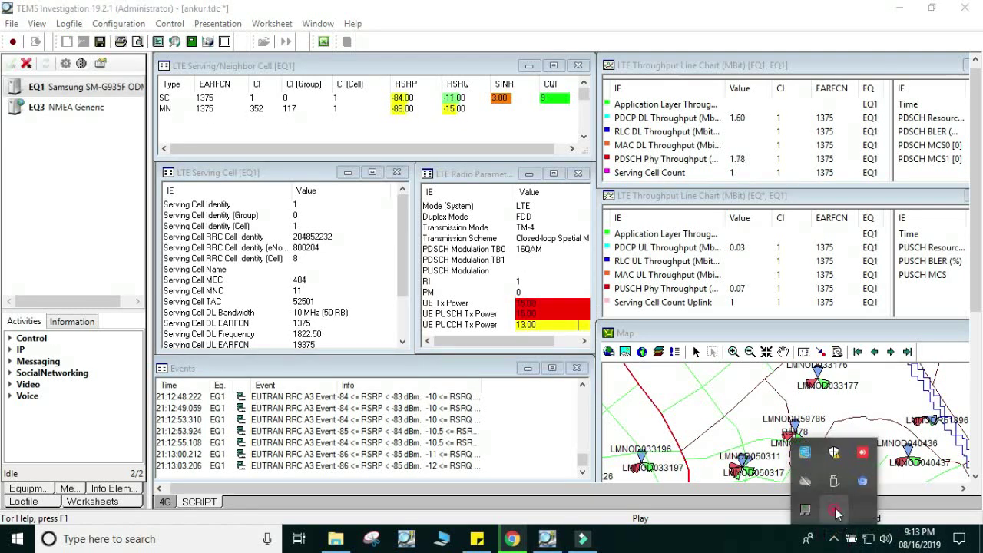
pyautogui.rightClick(834, 510)
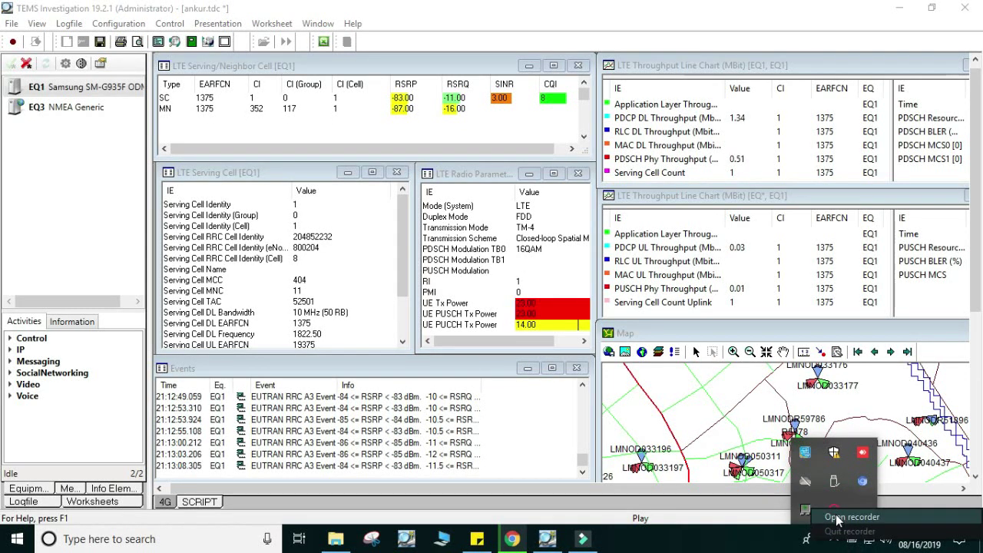
pyautogui.click(840, 516)
pyautogui.click(788, 513)
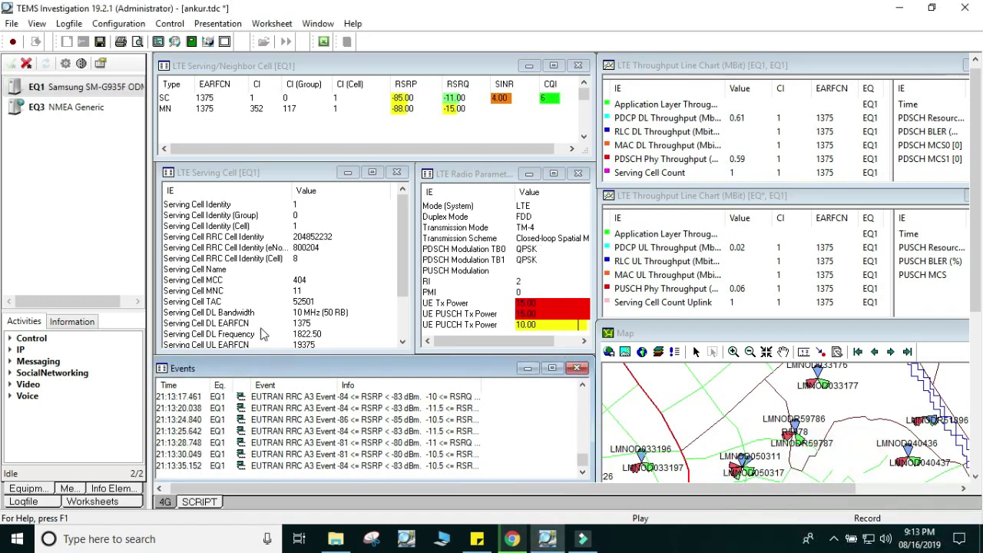
# Turn on the VoLTE switch under IMS Service Switch in the IMS settings on EQ1's phone screen, and close the screen
pyautogui.rightClick(50, 90)
pyautogui.click(107, 178)
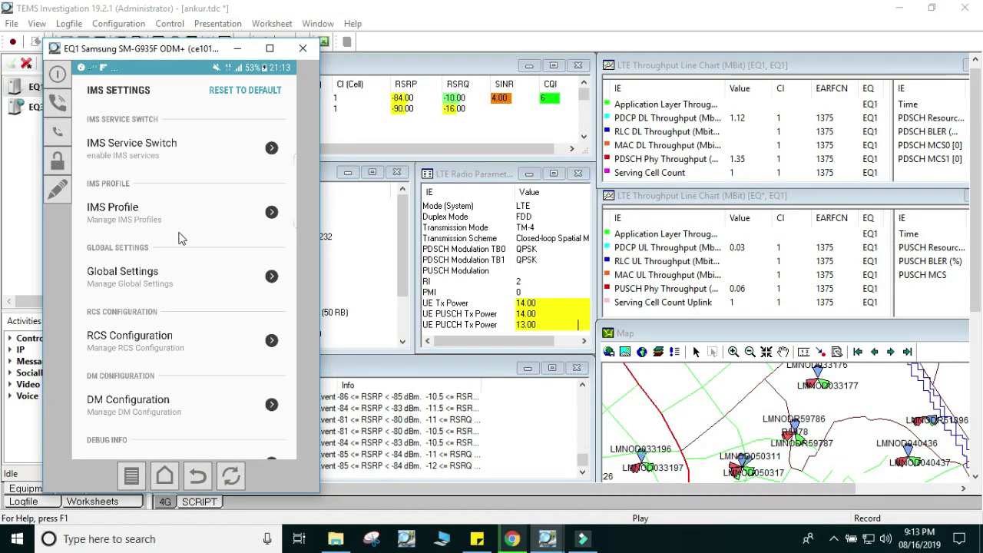
pyautogui.click(146, 146)
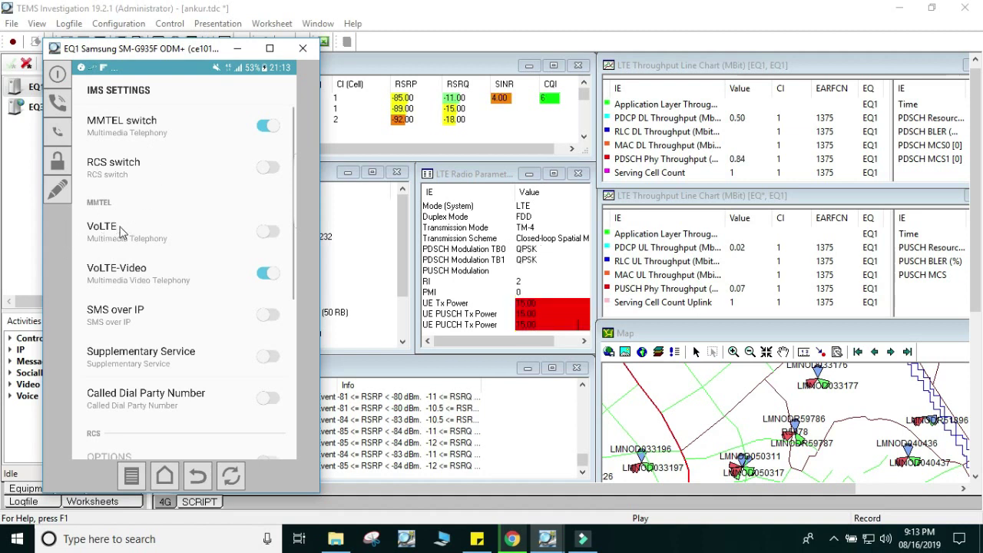
pyautogui.click(267, 232)
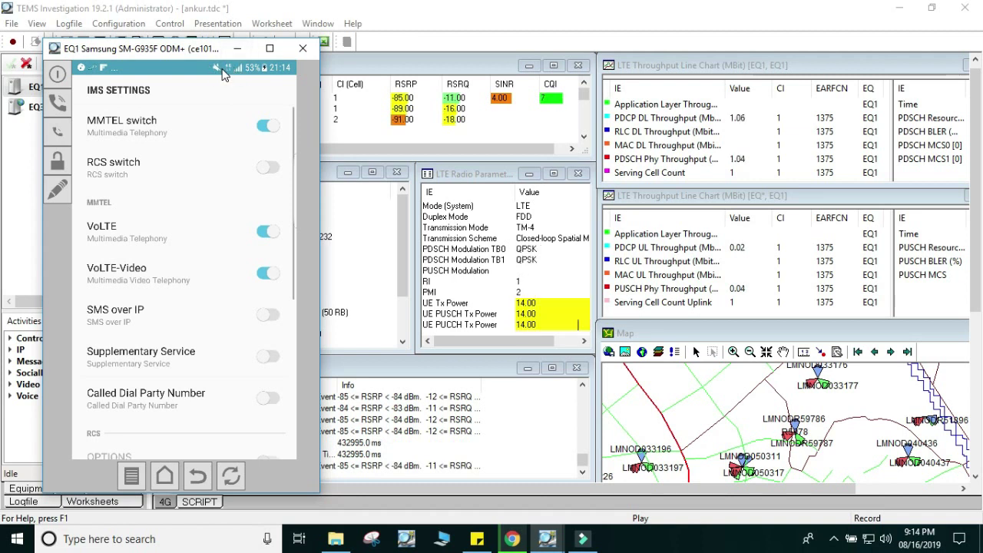
pyautogui.click(303, 50)
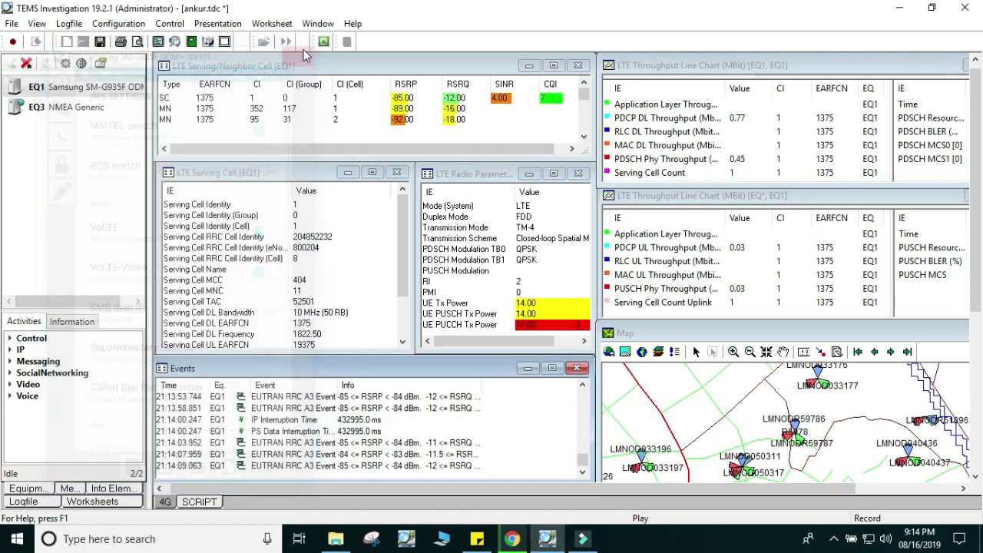
# Reopen EQ1's phone screen to check the VoLTE switch and the status bar, and close it
pyautogui.rightClick(90, 92)
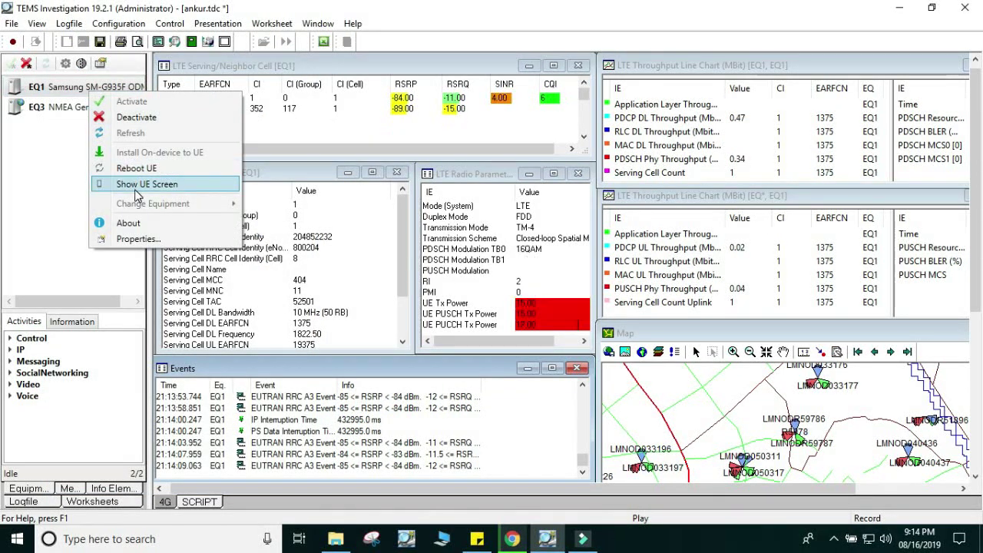
pyautogui.click(149, 184)
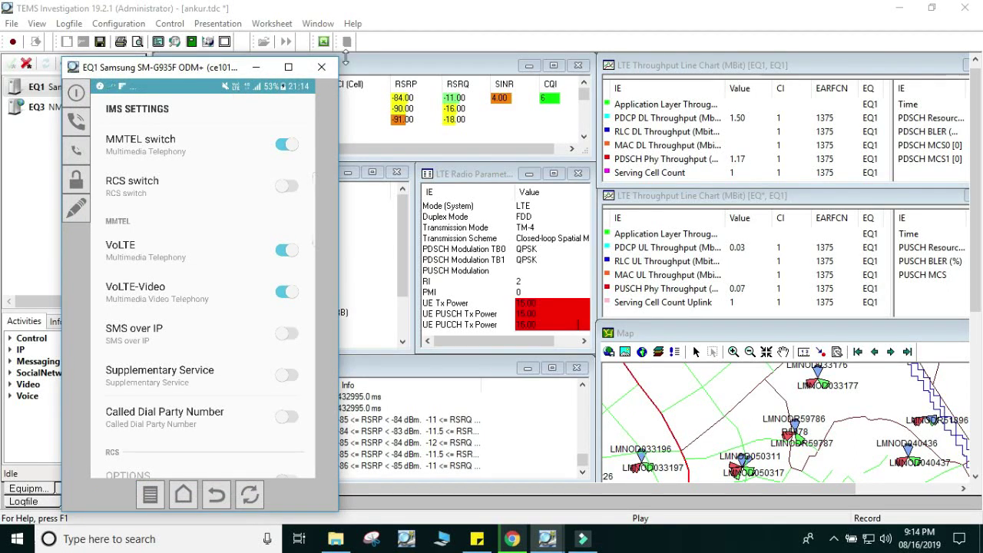
pyautogui.click(321, 67)
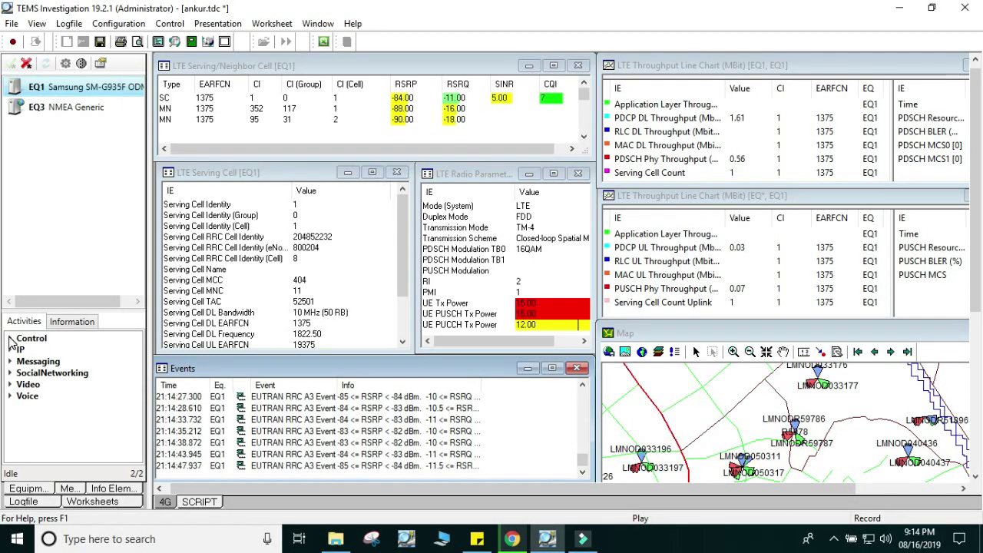
# Open the Band Lock settings from the Control activities for EQ1
pyautogui.click(10, 342)
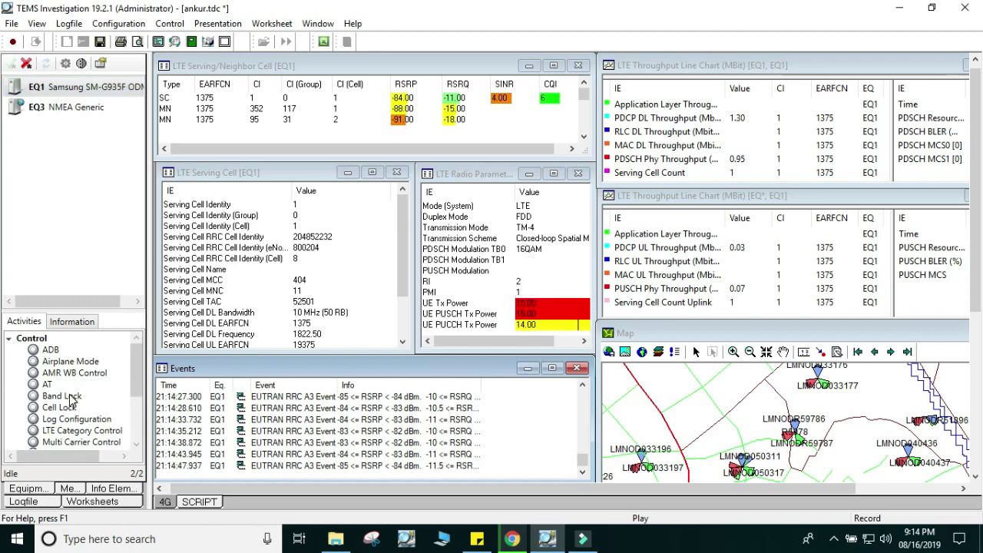
pyautogui.scroll(-2, 135, 390)
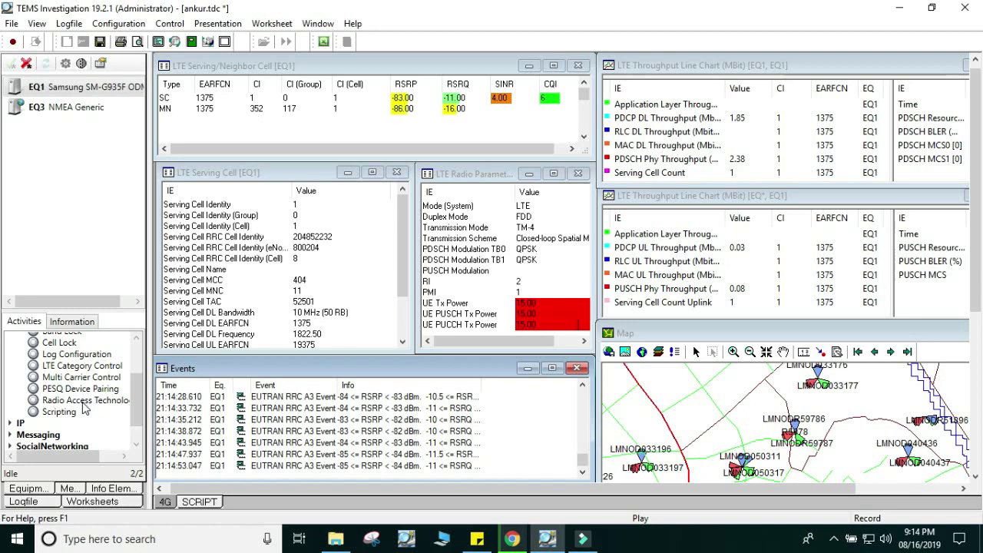
pyautogui.hscroll(2, 115, 404)
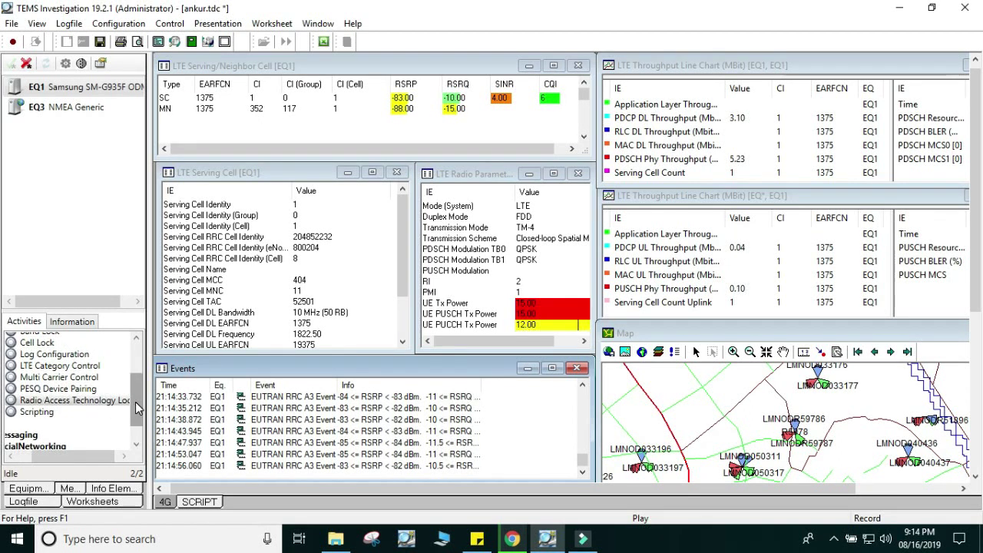
pyautogui.scroll(1, 92, 384)
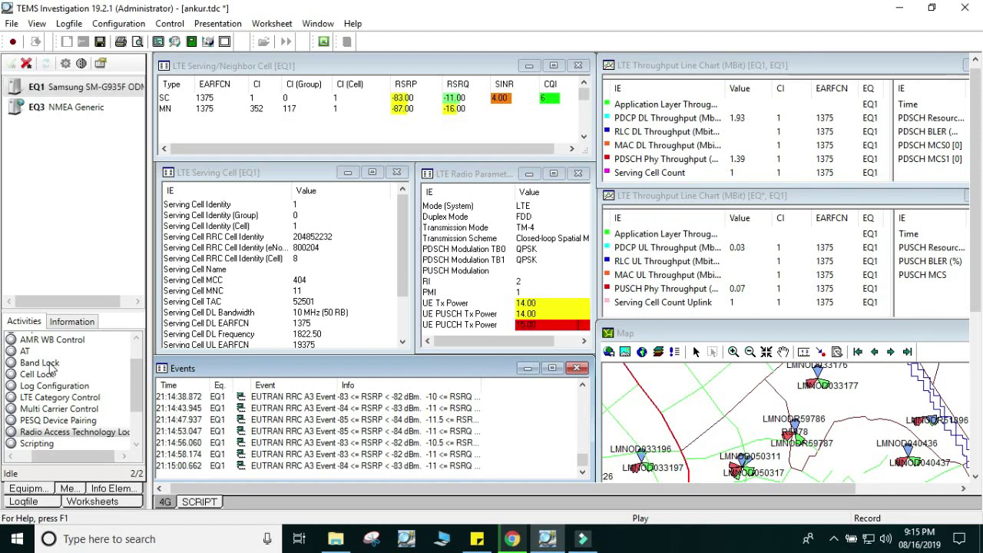
pyautogui.click(48, 364)
pyautogui.moveTo(50, 369); pyautogui.dragTo(81, 373)
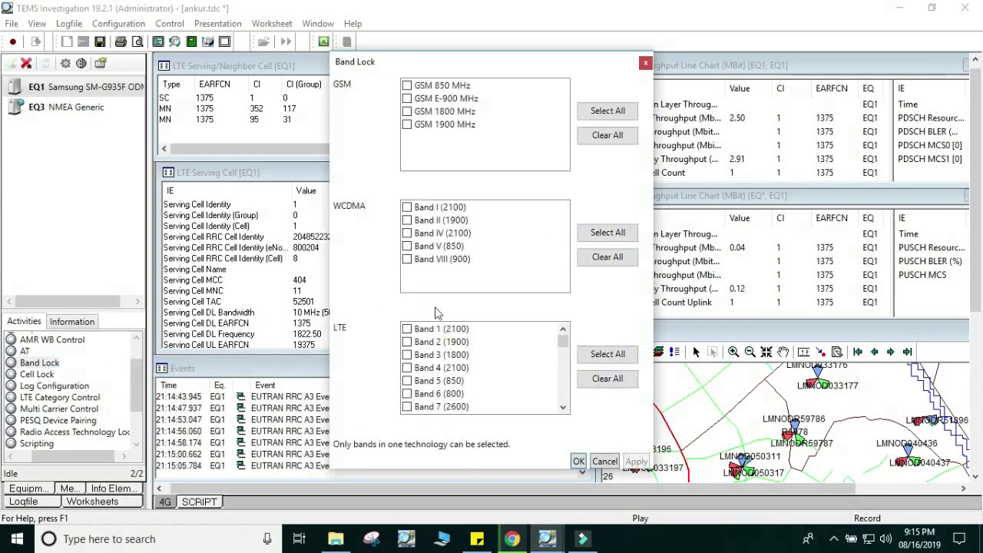
# Lock EQ1 to LTE Band 41 (2500), apply the band lock and close its settings
pyautogui.moveTo(564, 344); pyautogui.dragTo(565, 397)
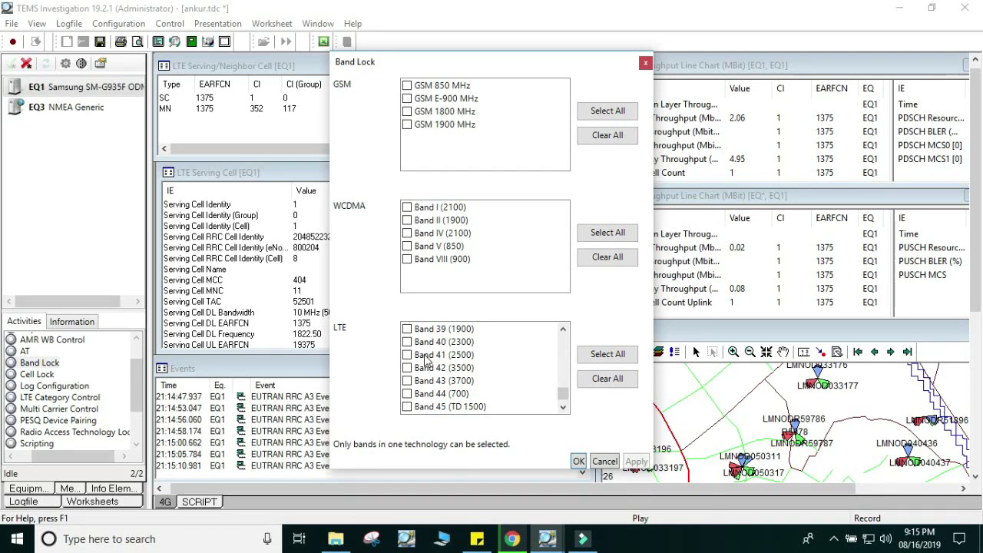
pyautogui.click(408, 355)
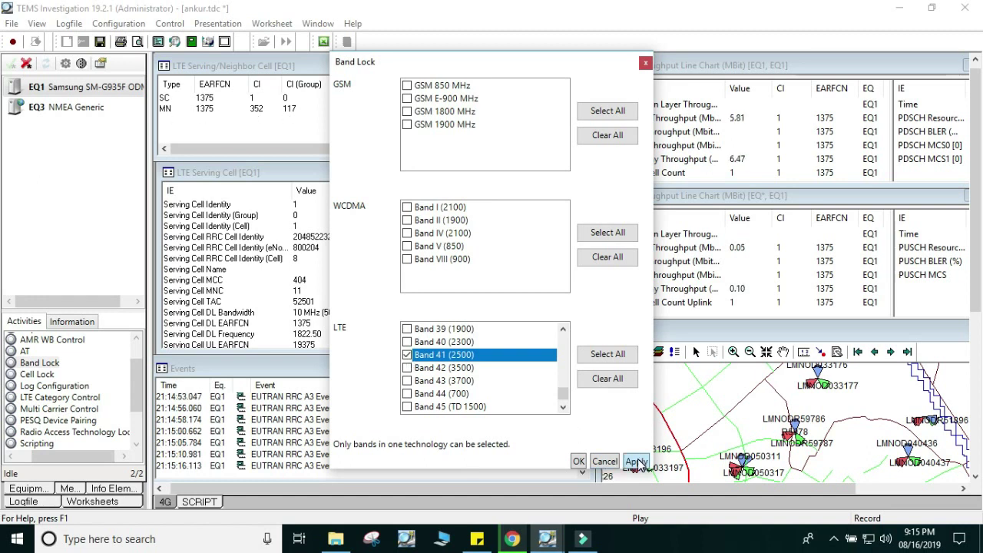
pyautogui.click(637, 462)
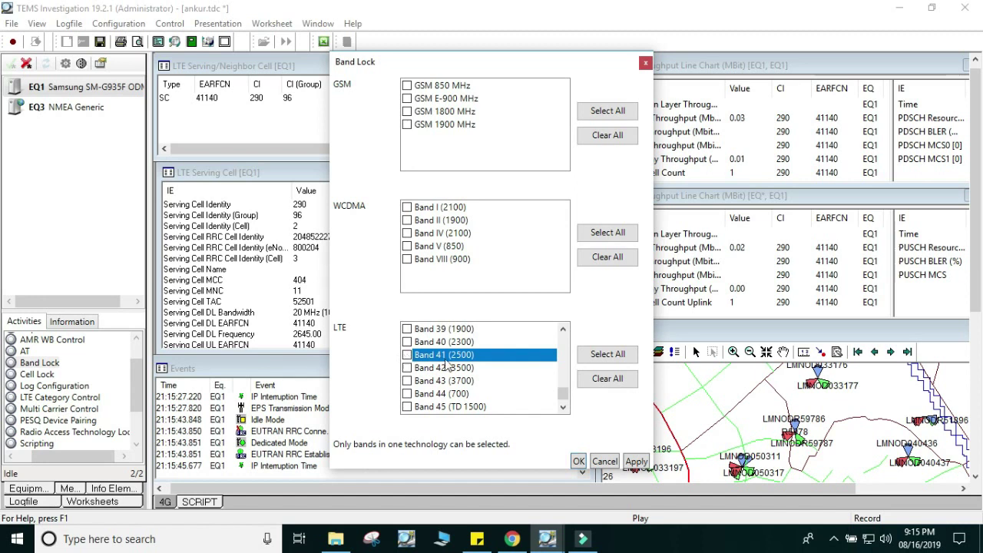
pyautogui.click(579, 462)
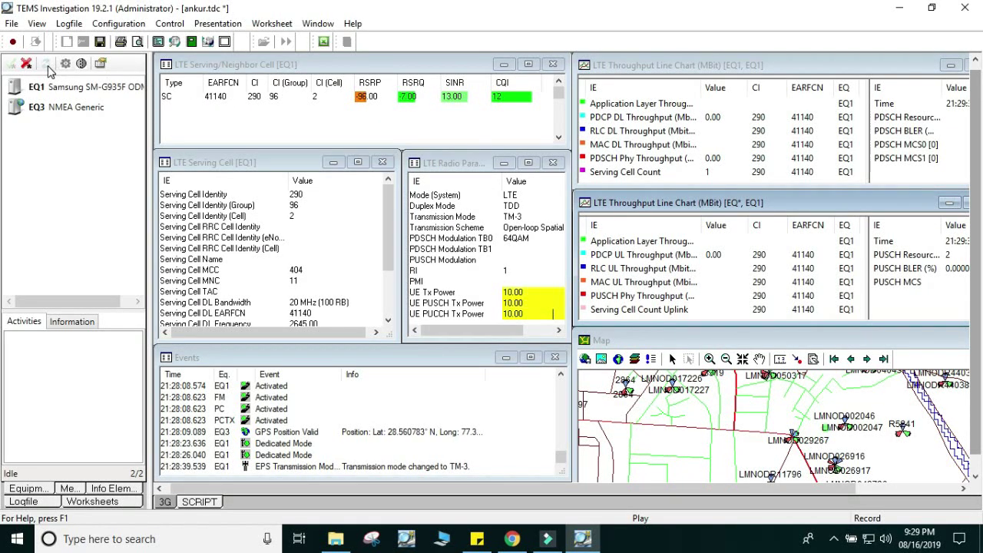
# Start recording a new logfile under the proposed file name, and switch to Chrome to return the SaveFrom.net page to the YouTube video
pyautogui.click(13, 43)
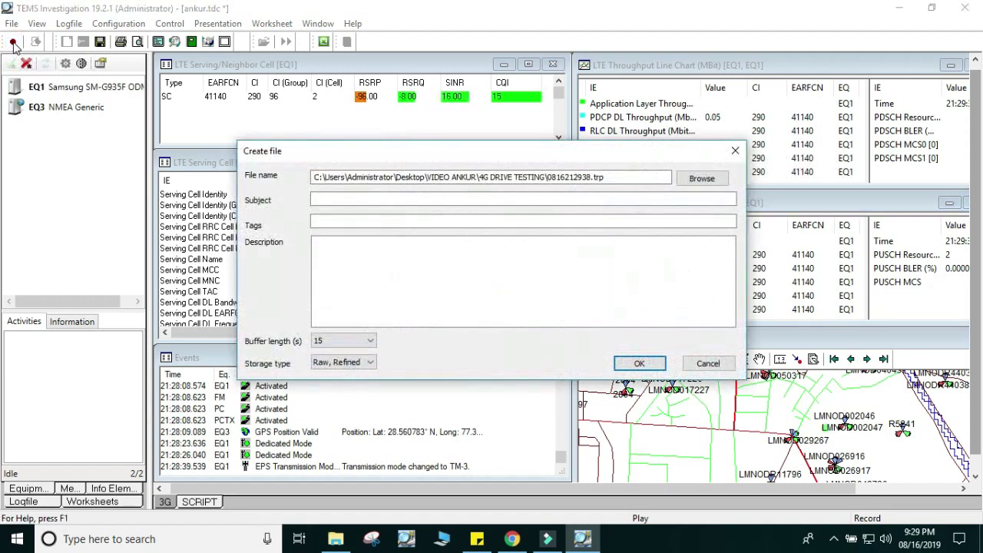
pyautogui.press('Return')
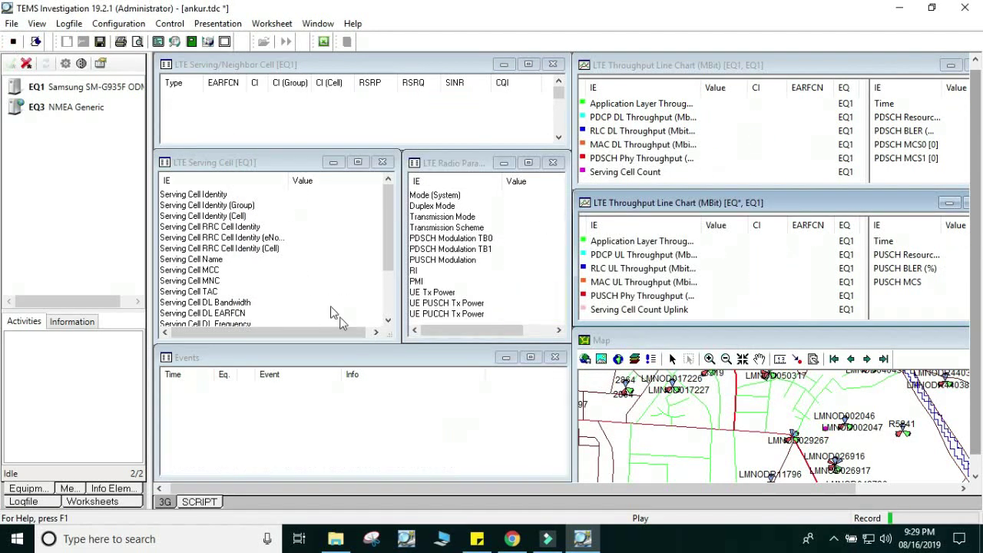
pyautogui.click(512, 540)
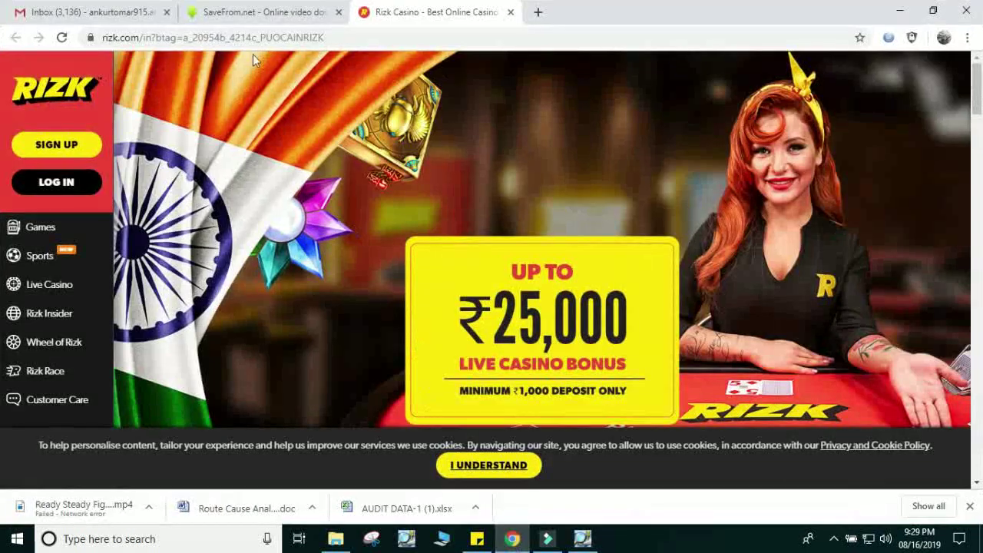
pyautogui.click(228, 17)
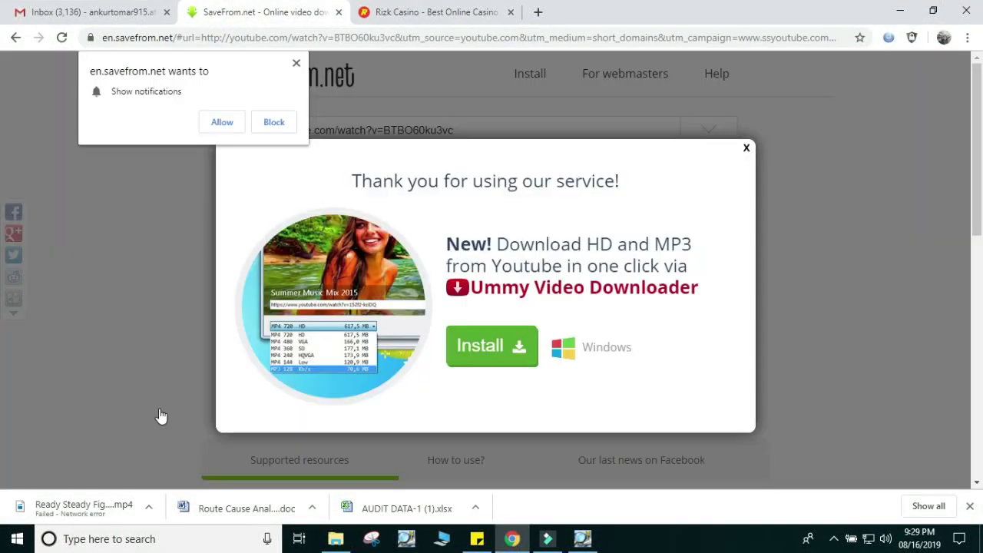
pyautogui.click(14, 38)
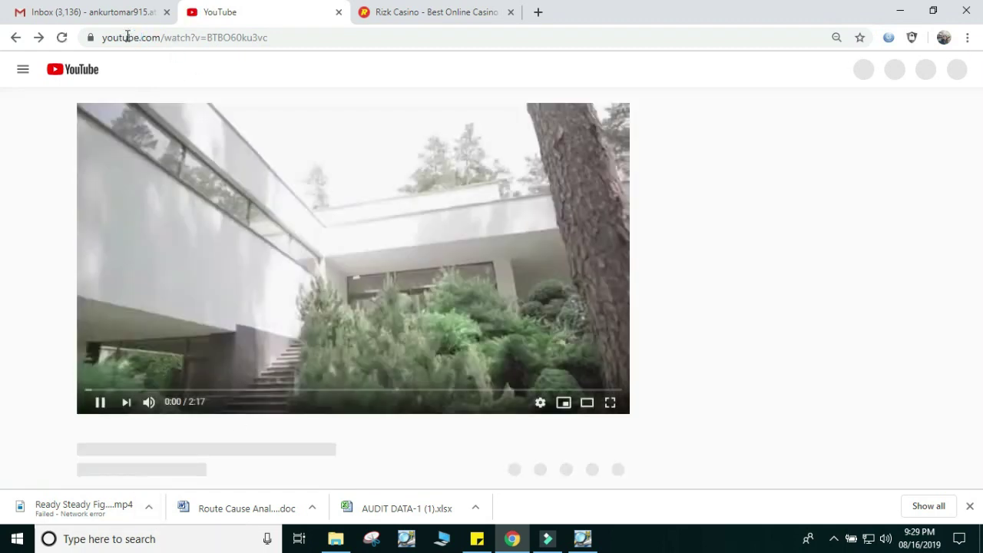
# Load the YouTube video in SaveFrom.net by adding "ss" before "youtube" in its address, and start its MP4 720 download
pyautogui.click(128, 40)
pyautogui.click(120, 38)
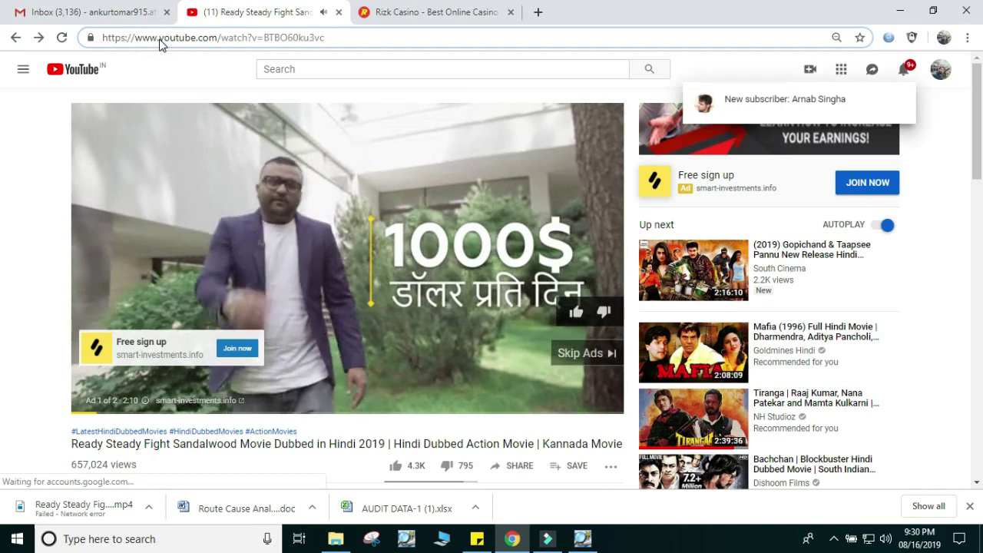
pyautogui.click(159, 38)
pyautogui.write('ss')
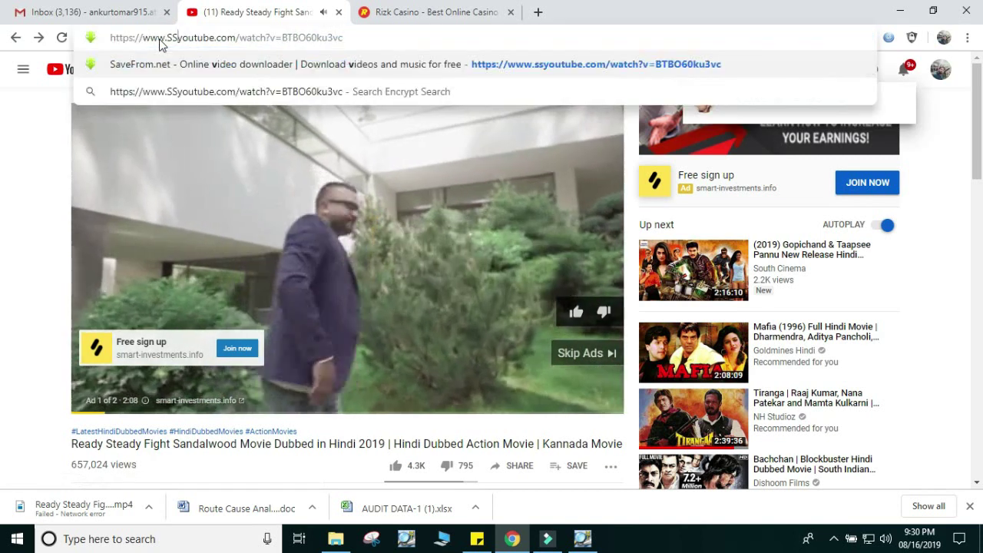
pyautogui.press('Return')
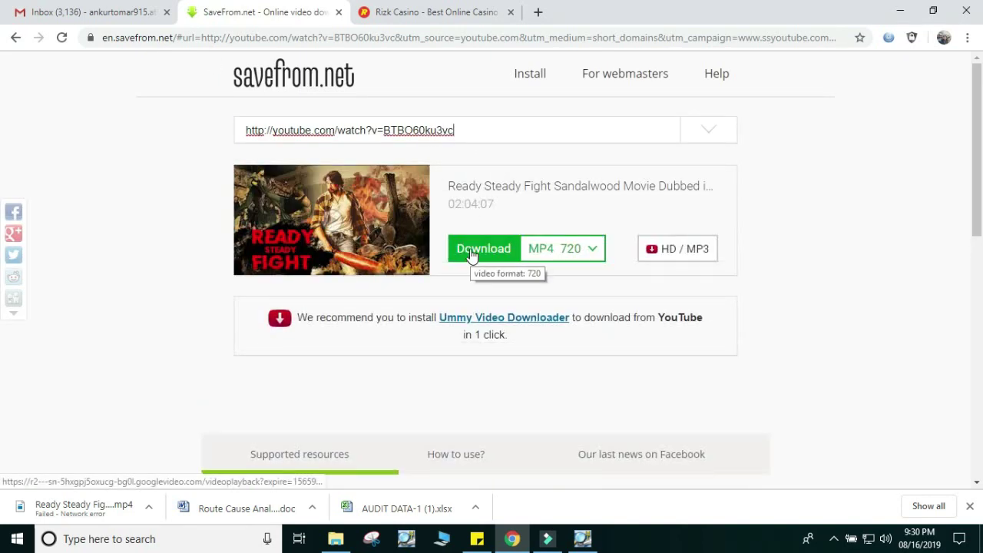
pyautogui.click(471, 258)
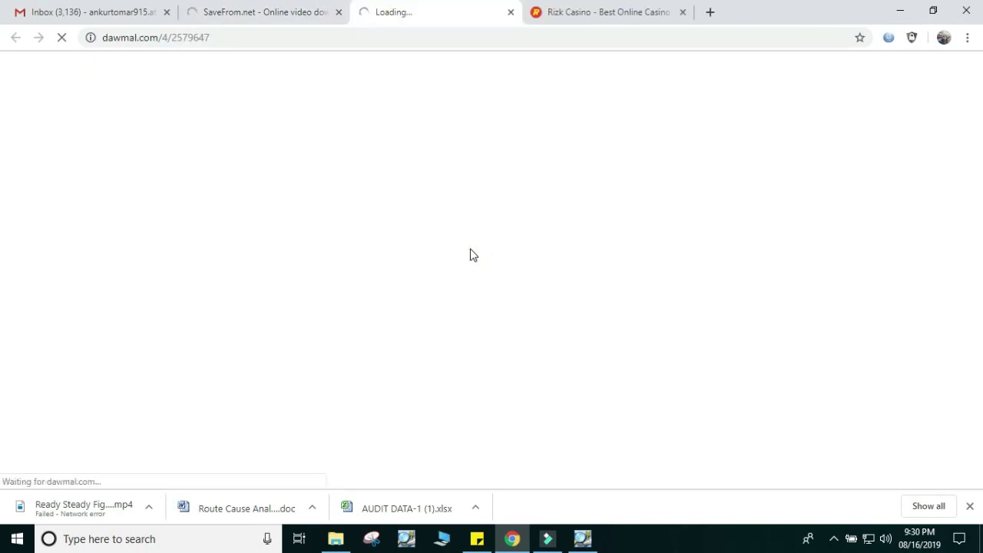
# Attach the Ready Steady Fight movie file dated 9:15 PM from Downloads to the new message in Gmail
pyautogui.click(118, 17)
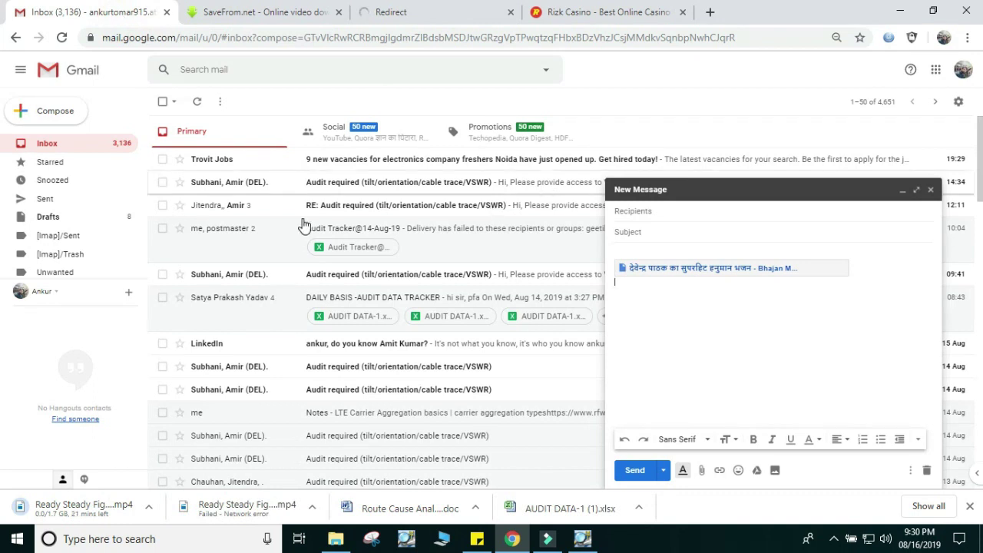
pyautogui.click(722, 397)
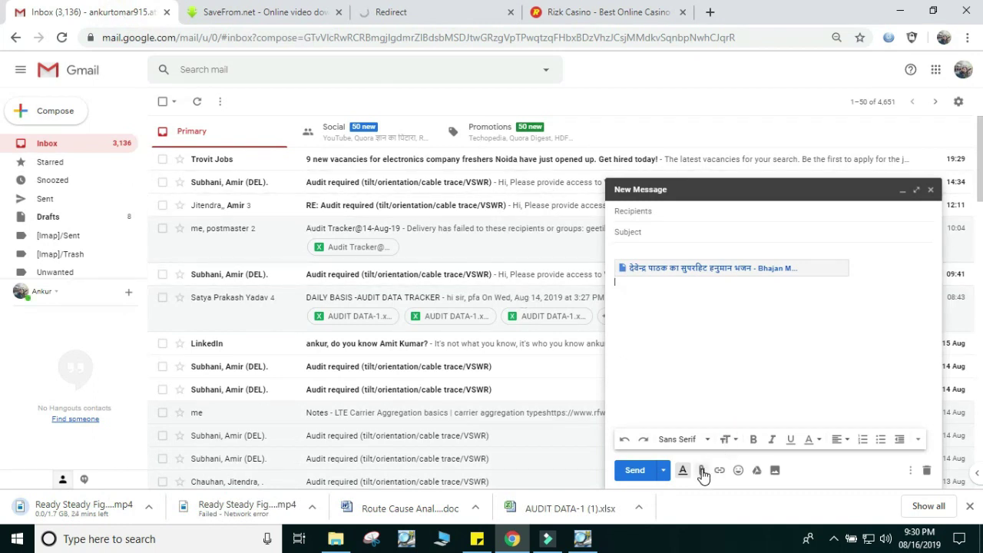
pyautogui.click(703, 472)
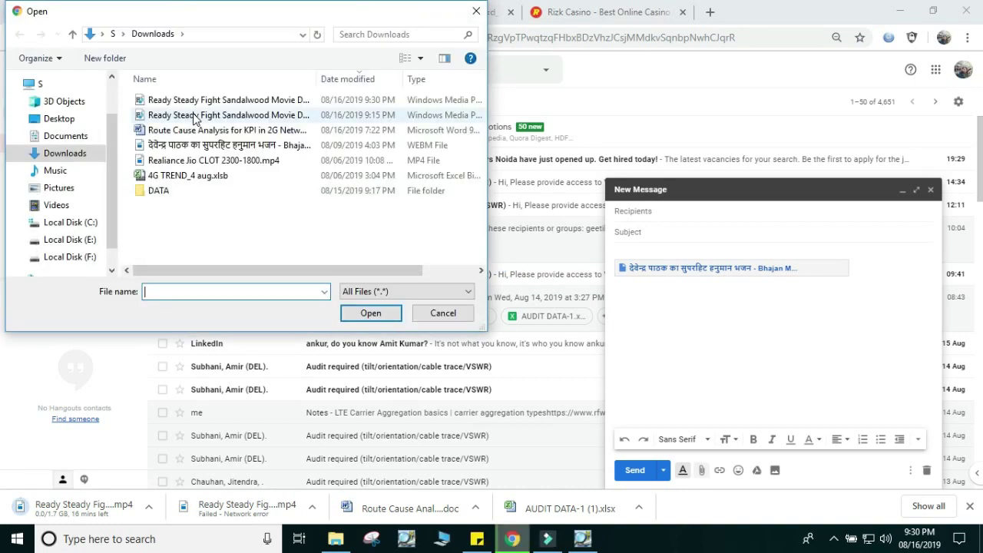
pyautogui.click(168, 117)
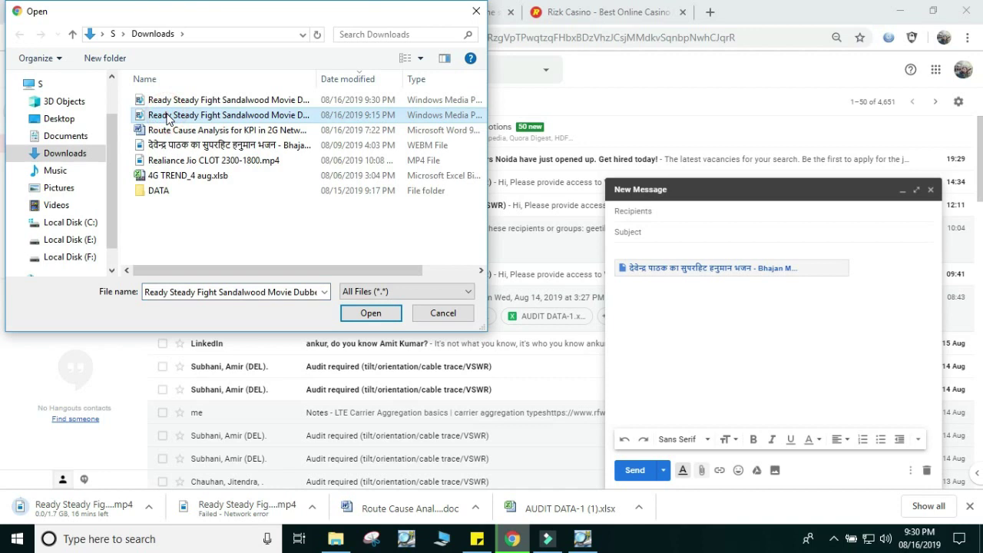
pyautogui.click(369, 312)
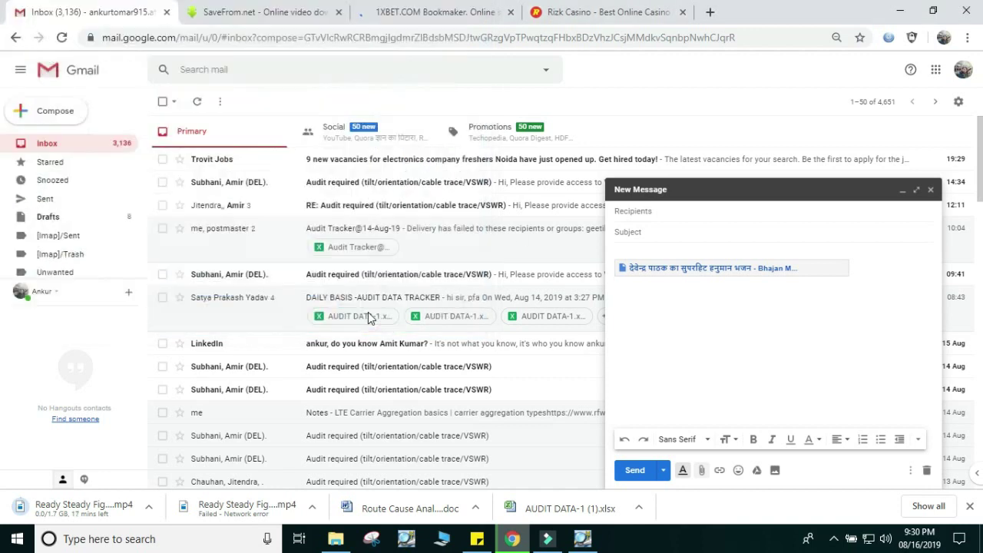
# Switch back to TEMS Investigation and show the hidden system tray icons
pyautogui.click(584, 539)
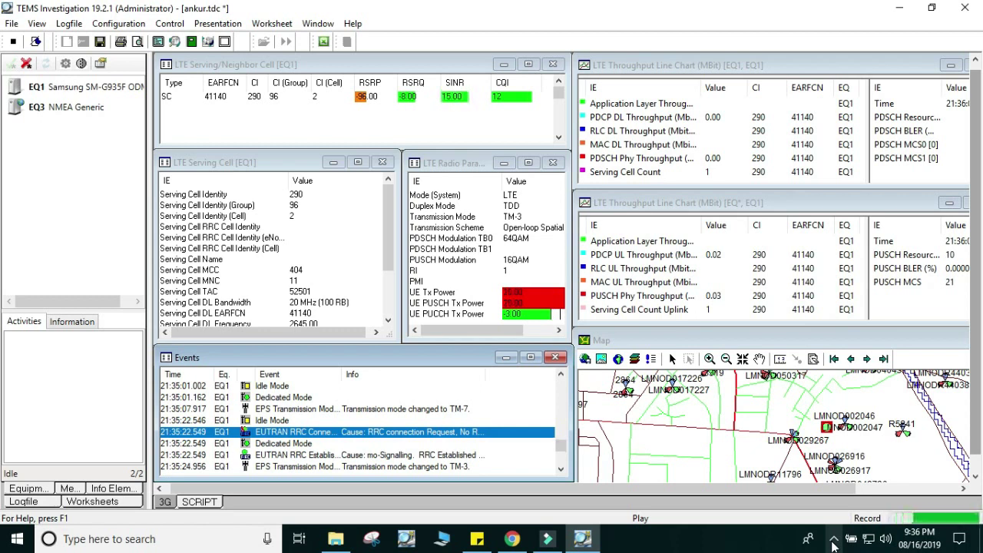
pyautogui.click(834, 542)
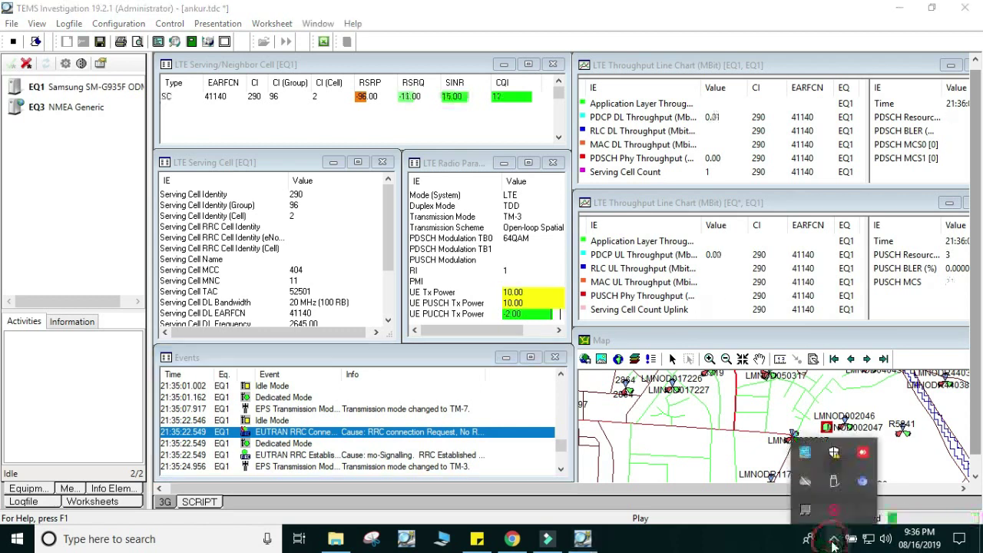